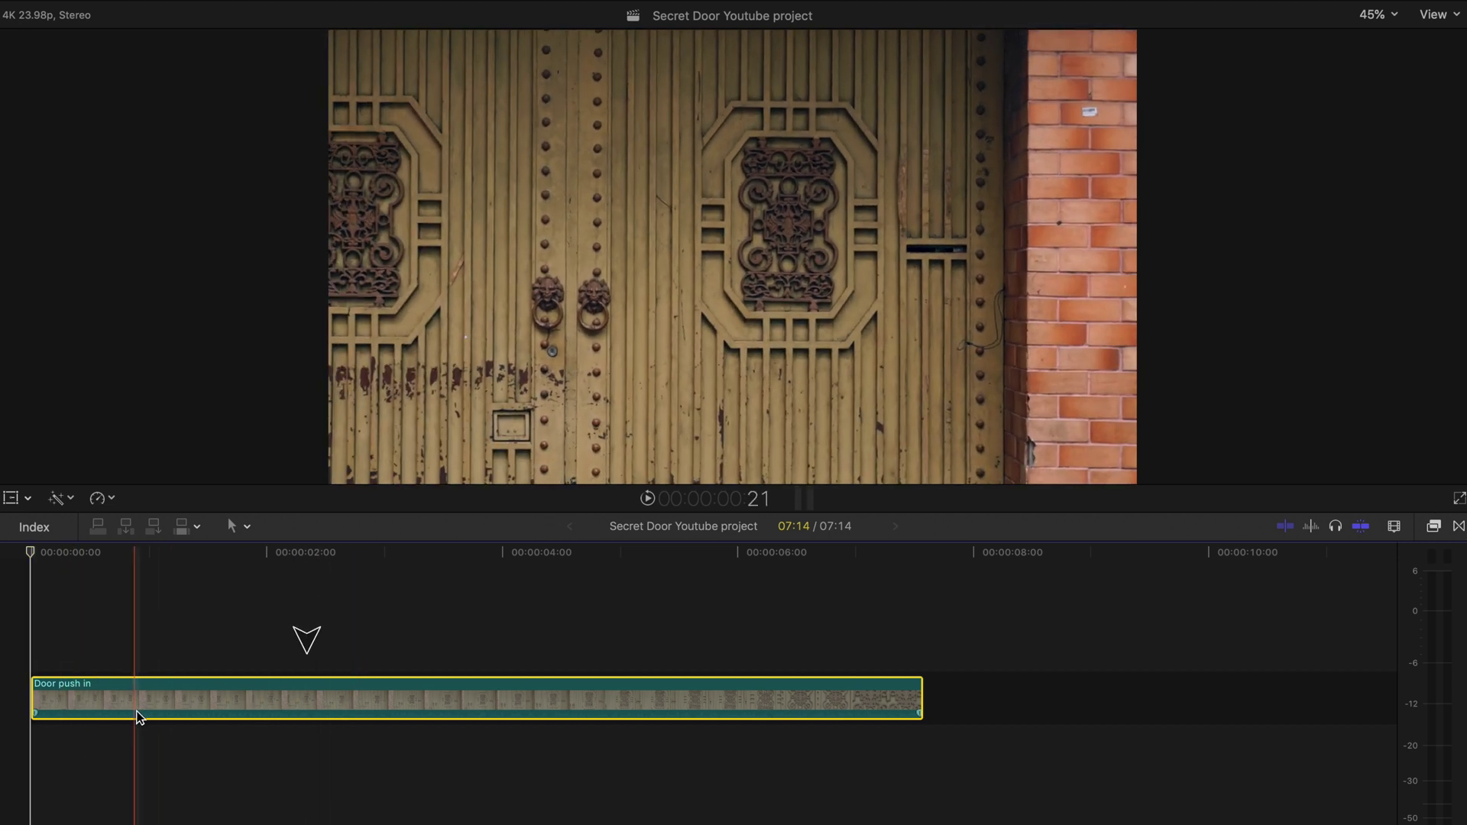
- Add a speed split to the Door push in clip at the playhead
key(shift+b)
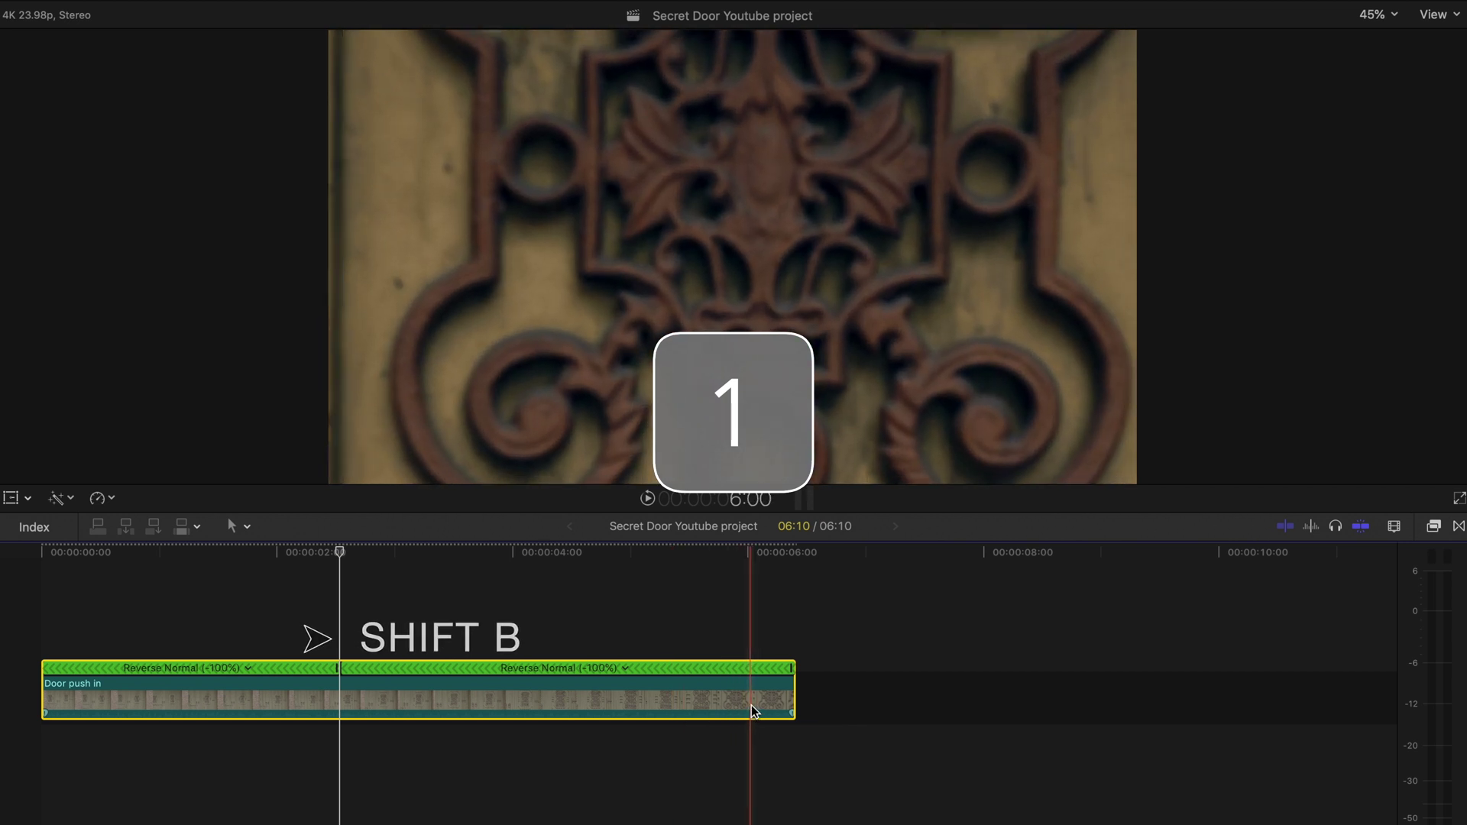
- Add a second speed split, set the middle section to Reverse Fast, and lengthen it
click(749, 700)
key(shift+b)
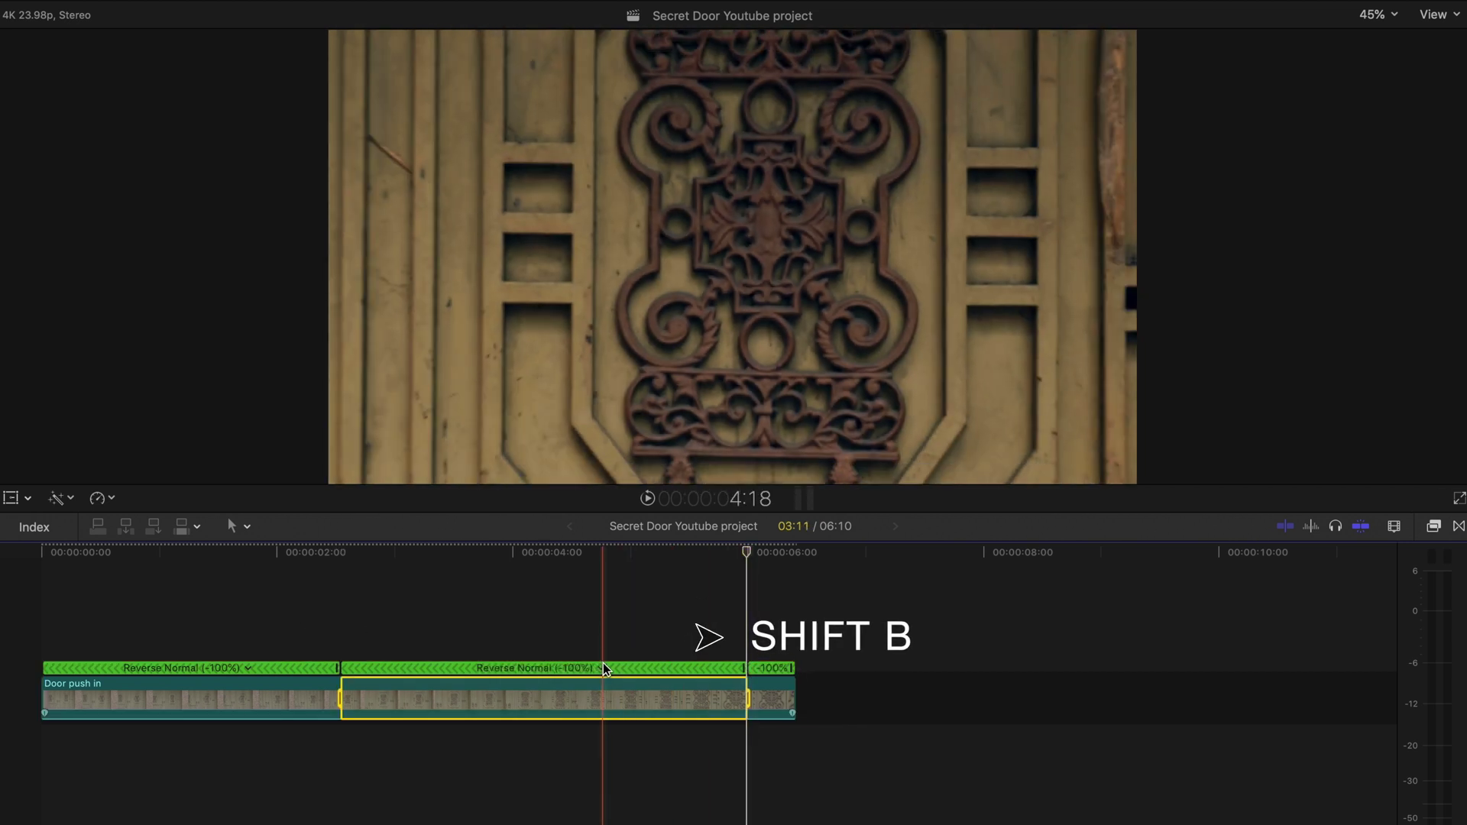
click(603, 669)
click(825, 756)
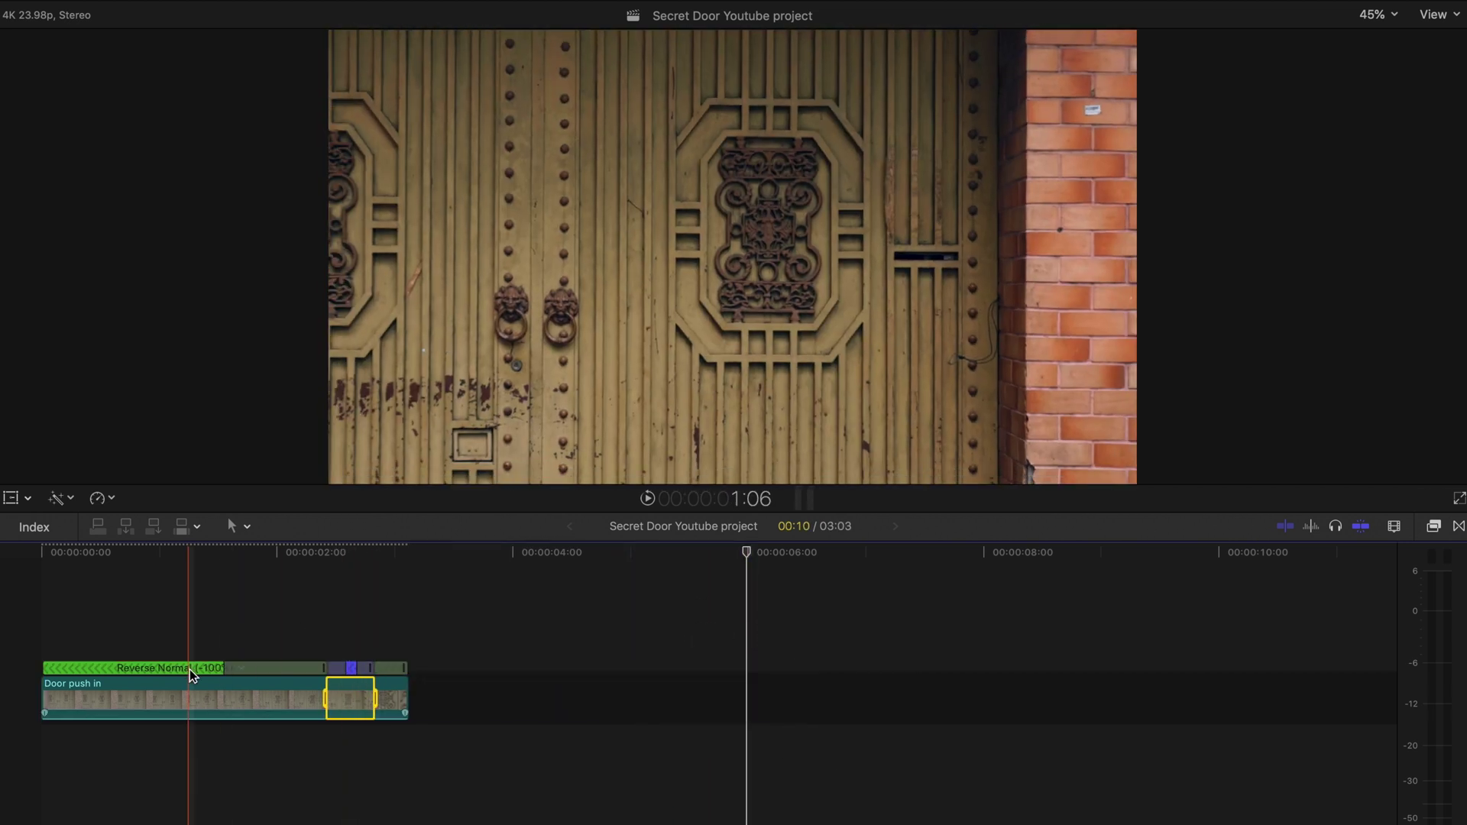
drag(372, 669, 425, 668)
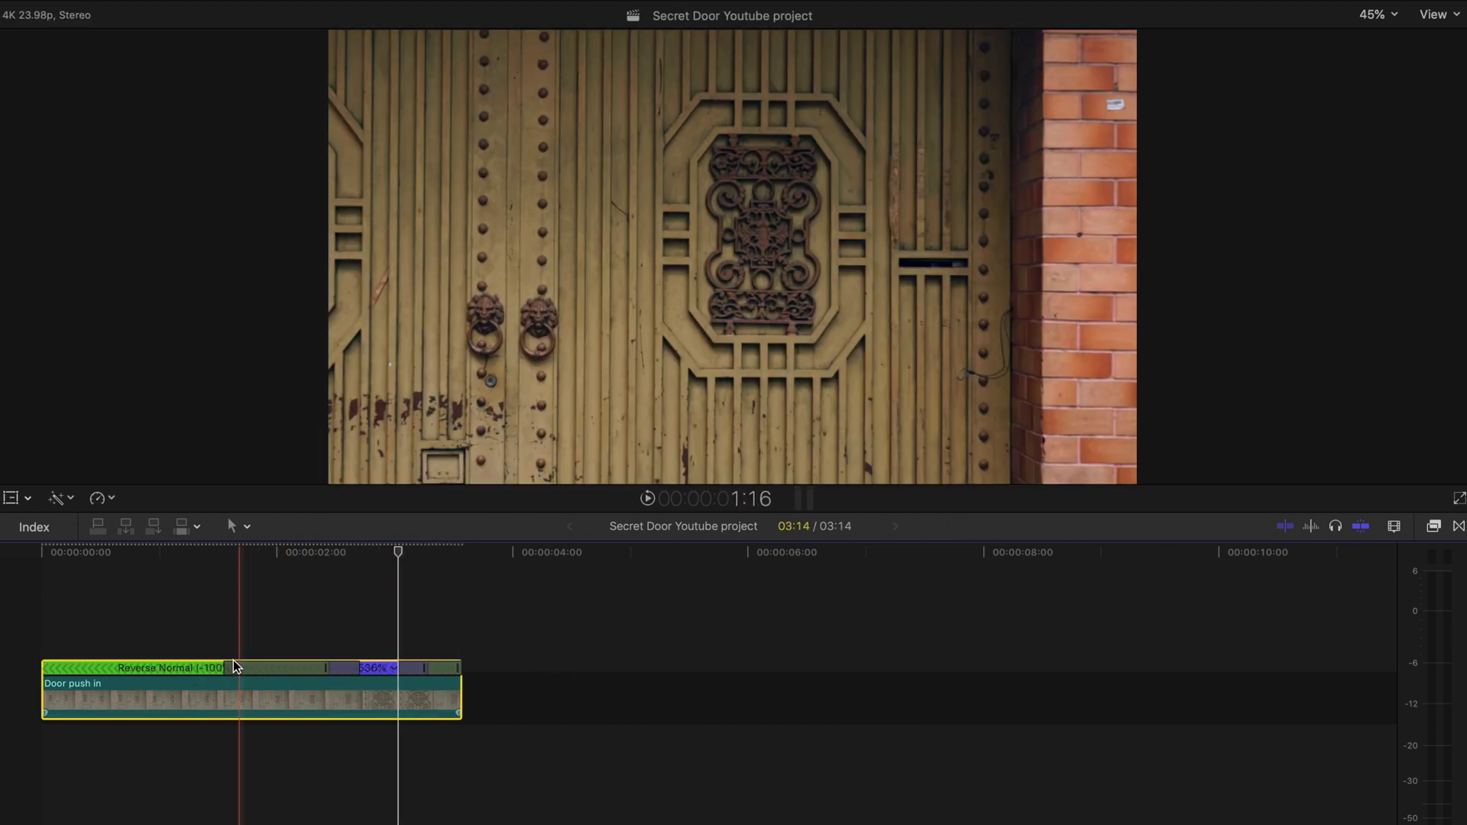
key(space)
key(ctrl+z)
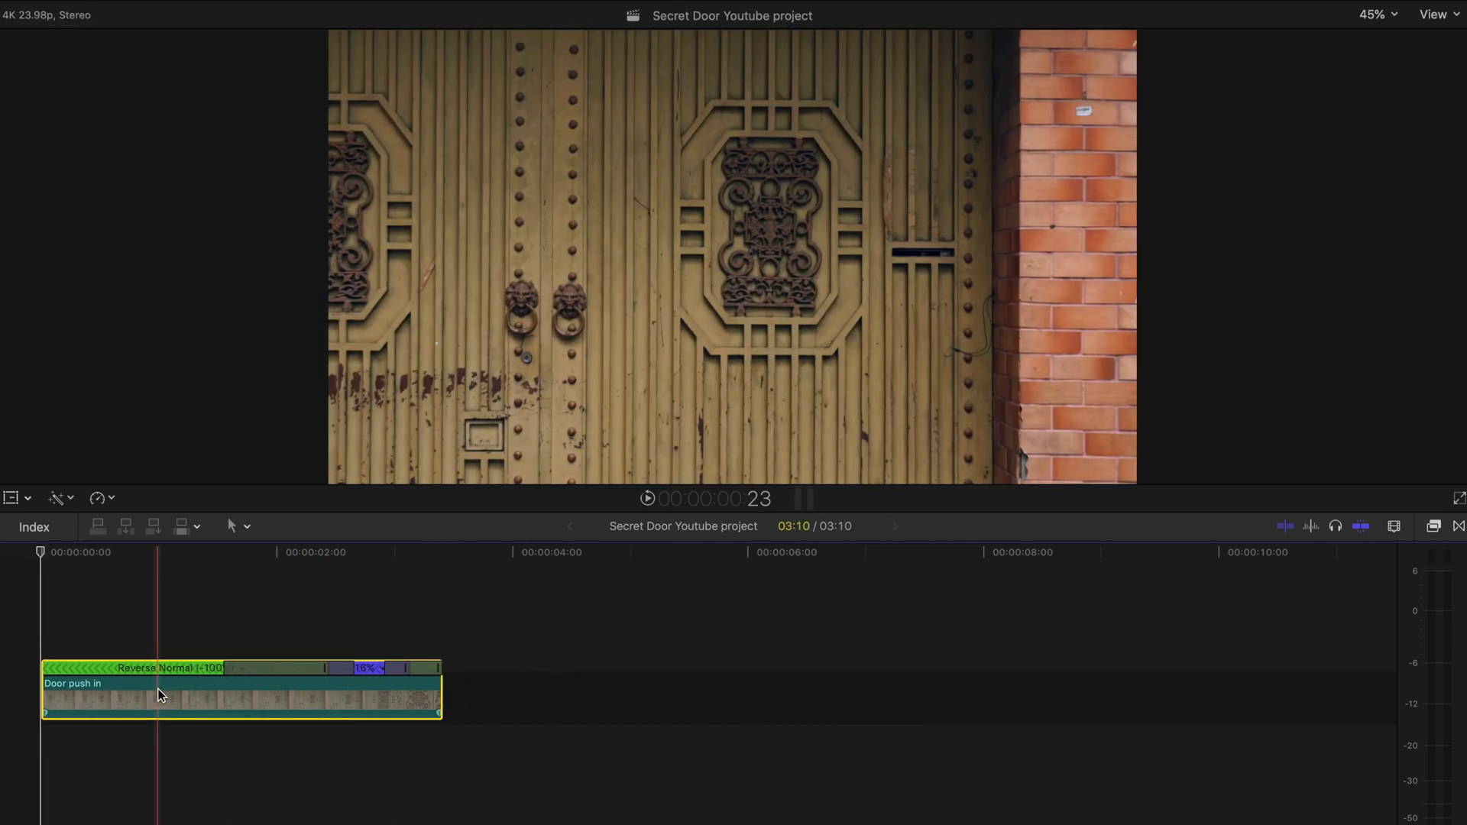
- Duplicate the retimed door clip onto a connected lane below the original
key(ctrl+c)
key(ctrl+v)
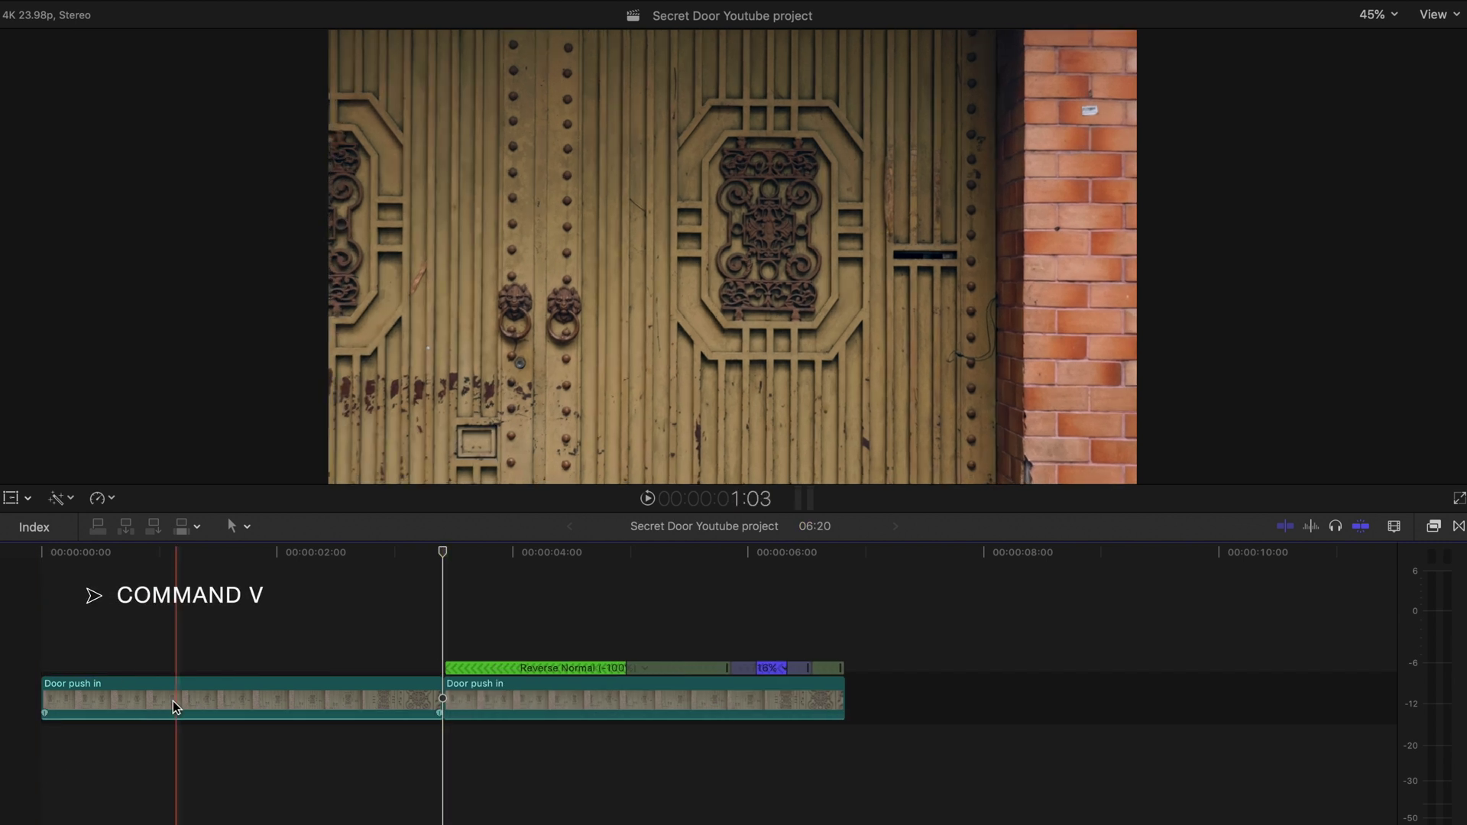
drag(174, 700, 171, 760)
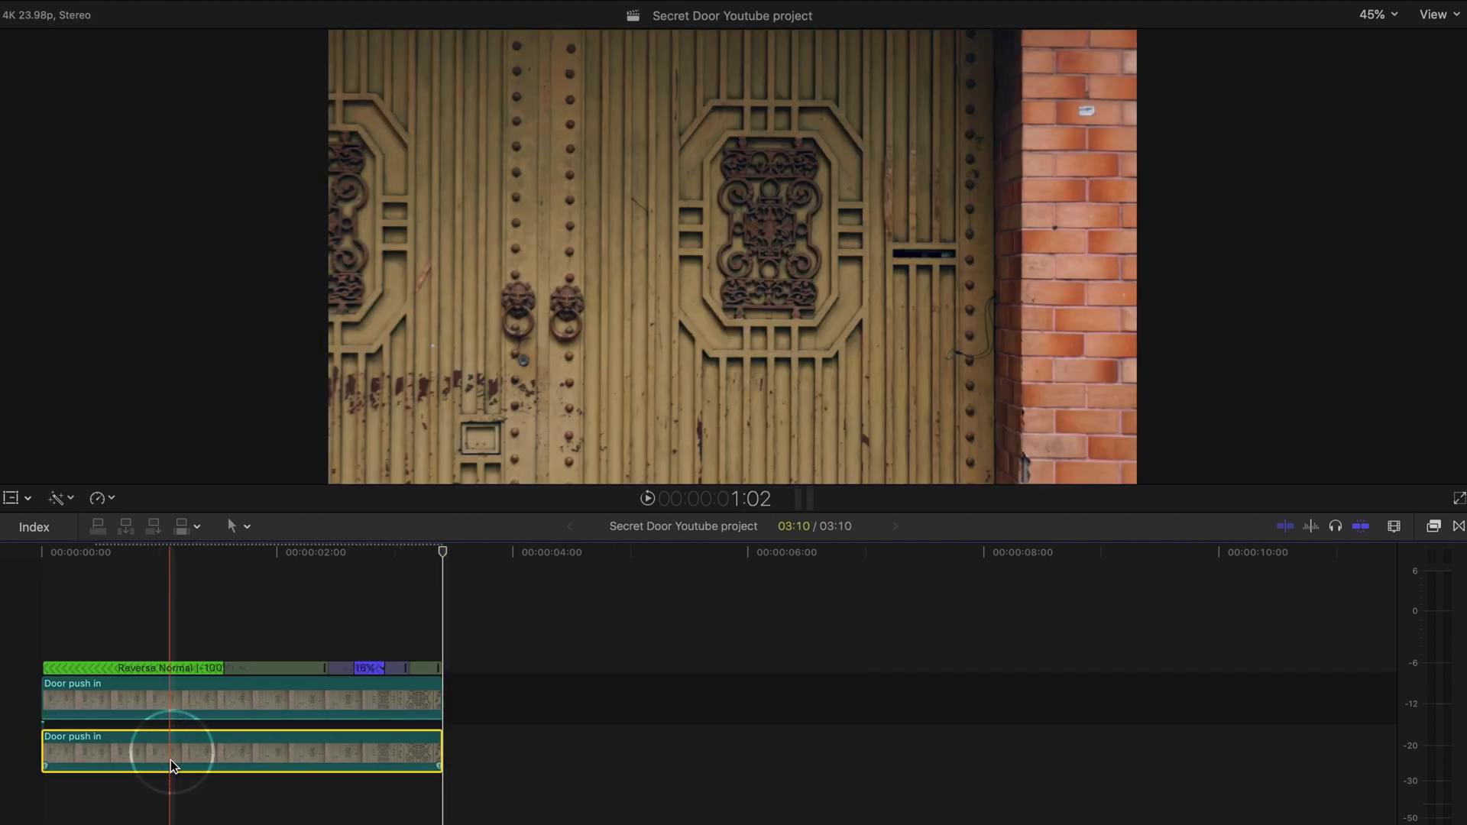
click(172, 700)
key(ctrl+5)
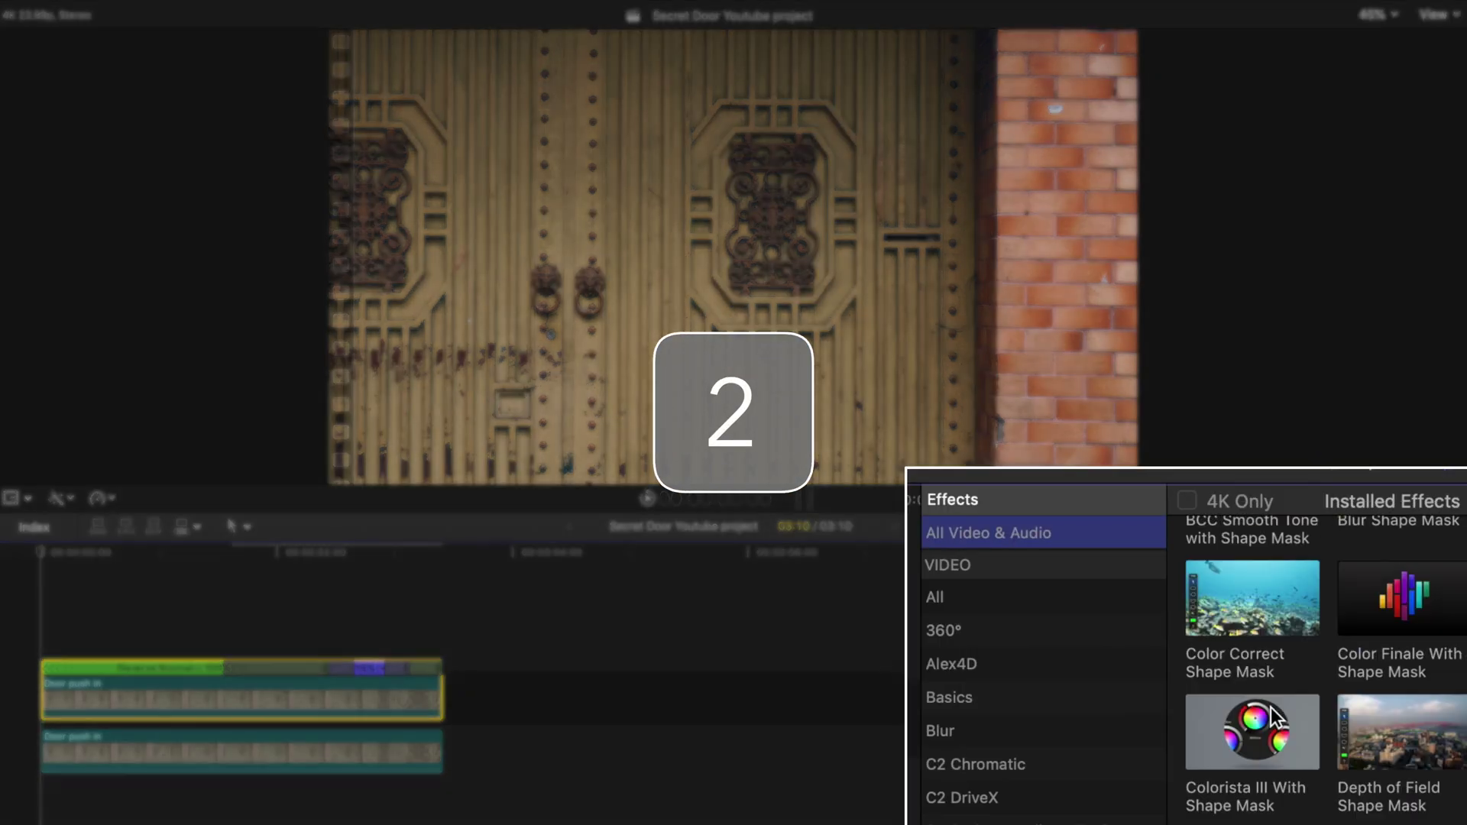
scroll(1271, 707, down, 2)
- Apply a Draw Mask around the upper clip's grille panel with View set to Original, then check its tracking
mouse_move(1233, 642)
mouse_down()
mouse_move(584, 716)
mouse_move(420, 703)
mouse_up()
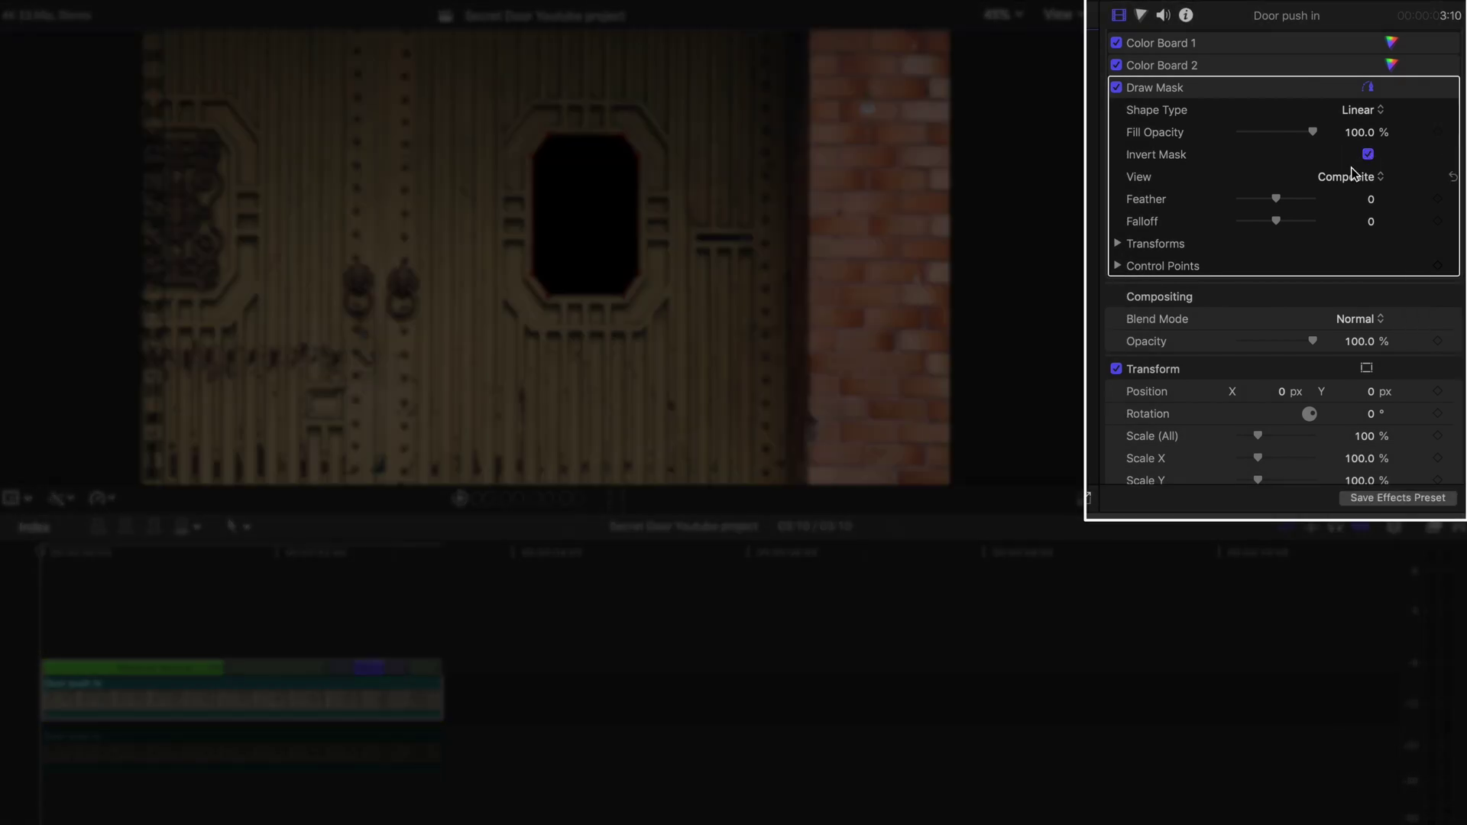
click(1353, 174)
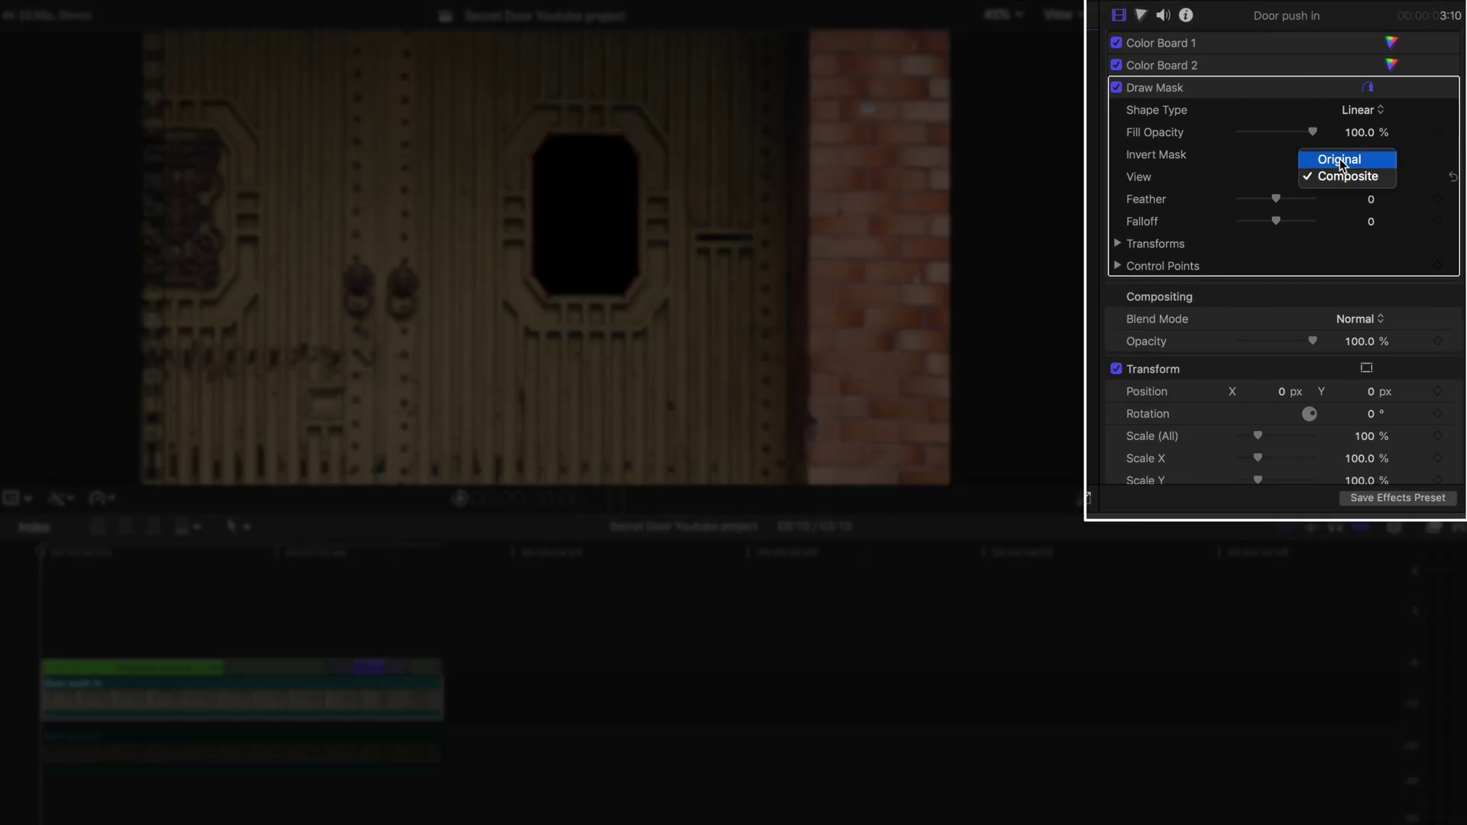
click(1340, 159)
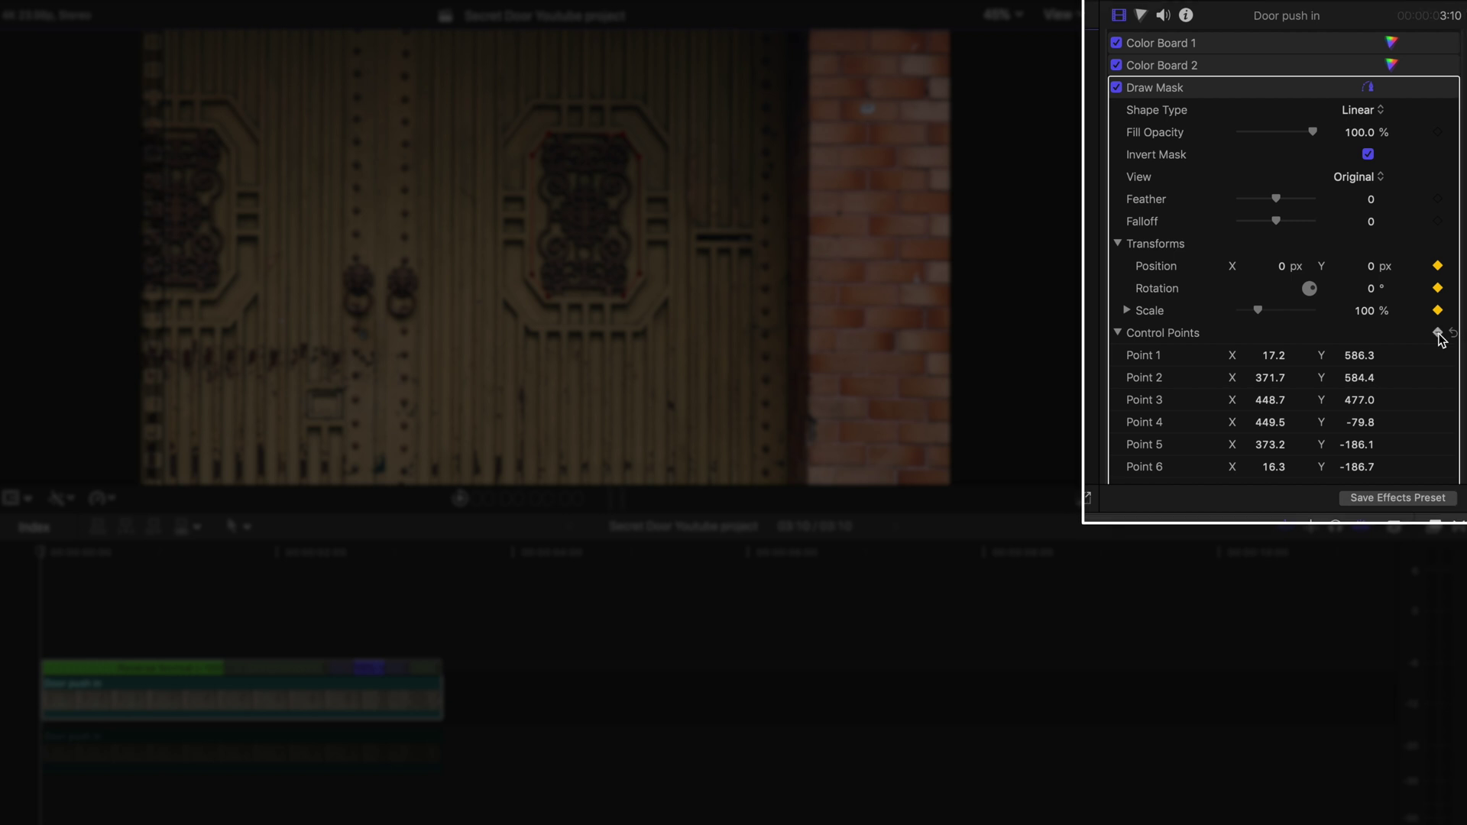
key(space)
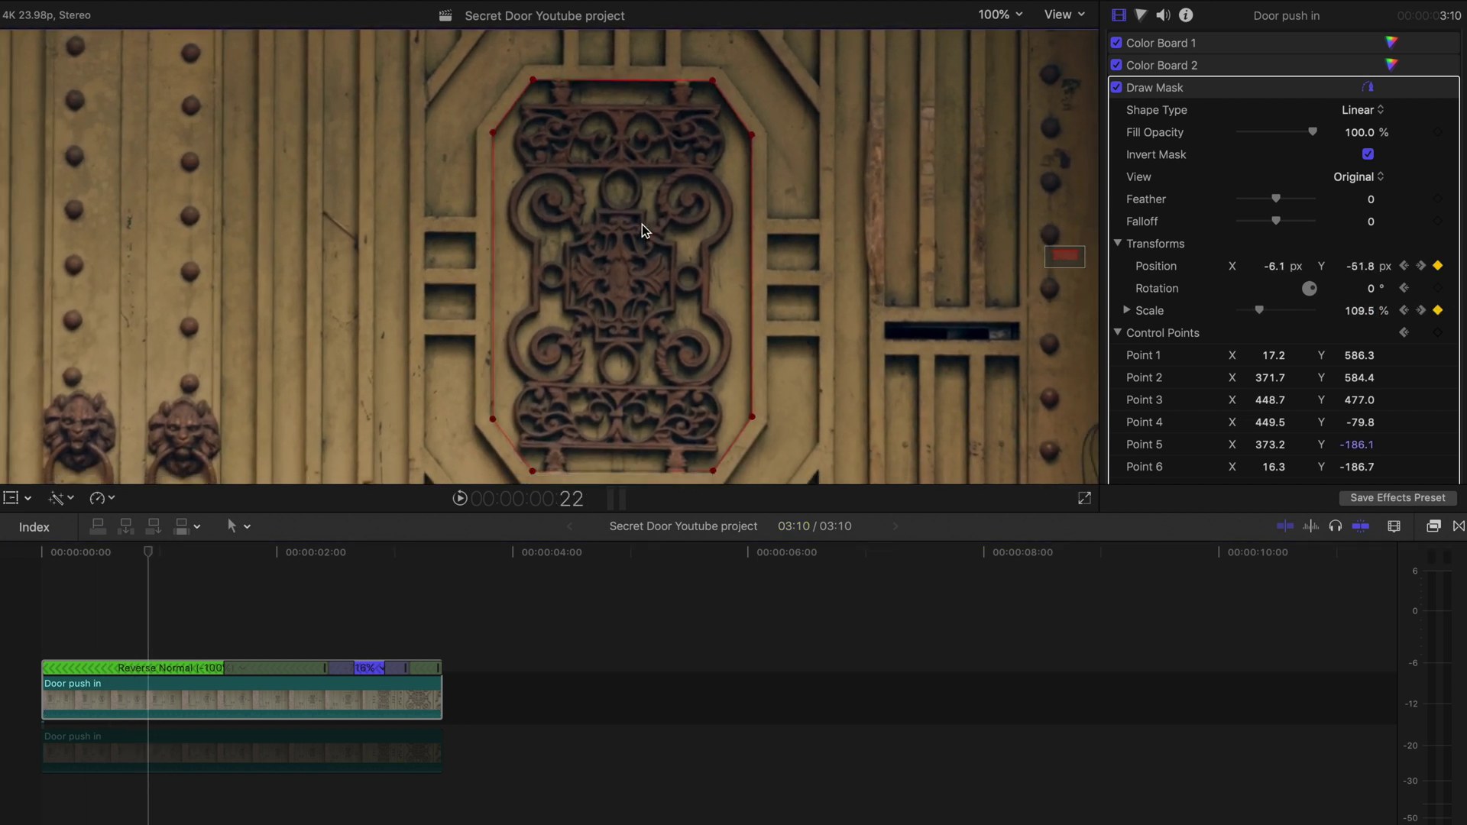
key(super+minus)
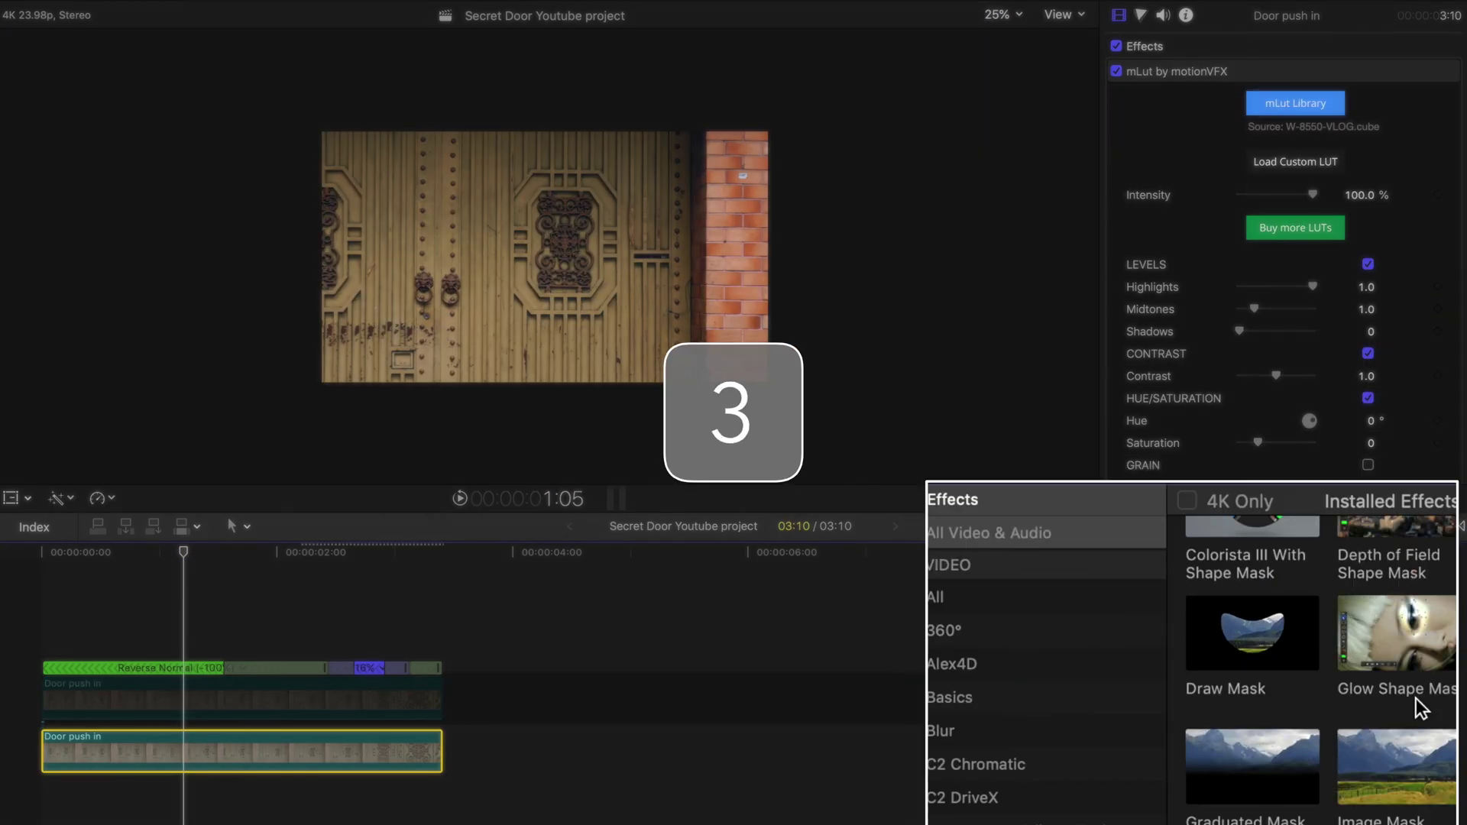
- Apply a Draw Mask to the lower door clip, View set to Original, and keyframe its shape
drag(579, 703, 384, 757)
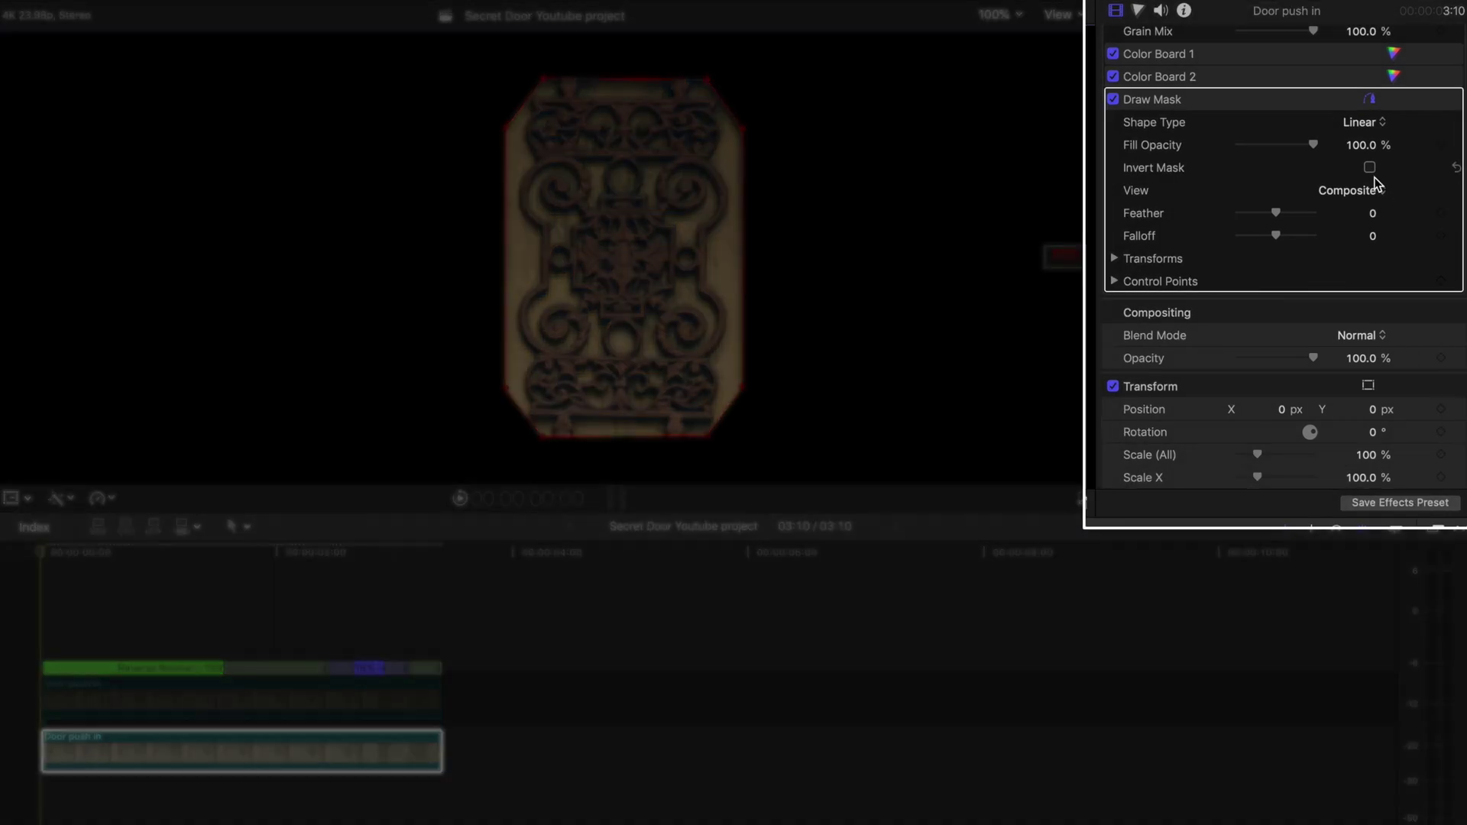
click(1363, 190)
click(1360, 174)
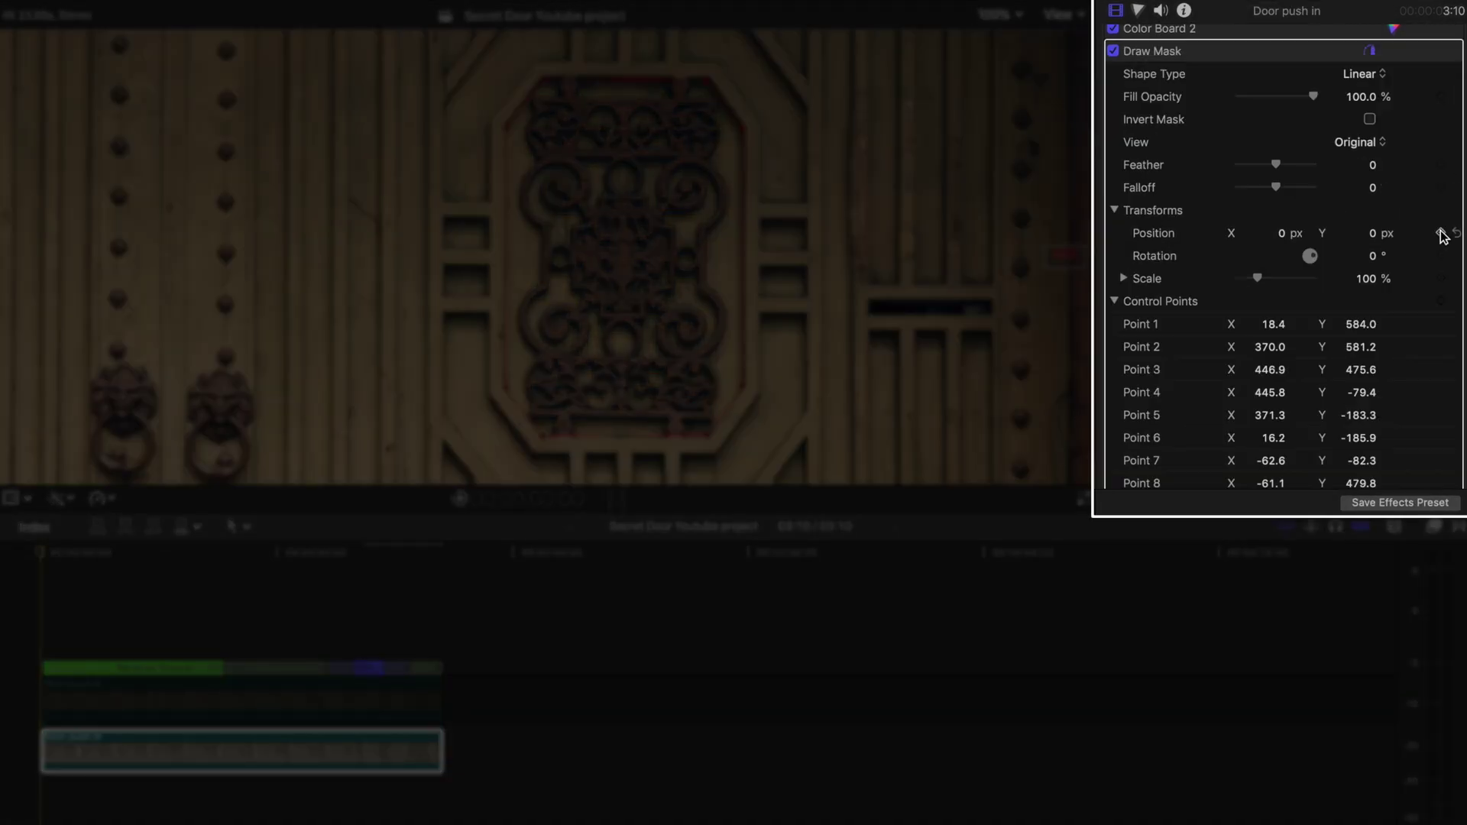
click(1442, 285)
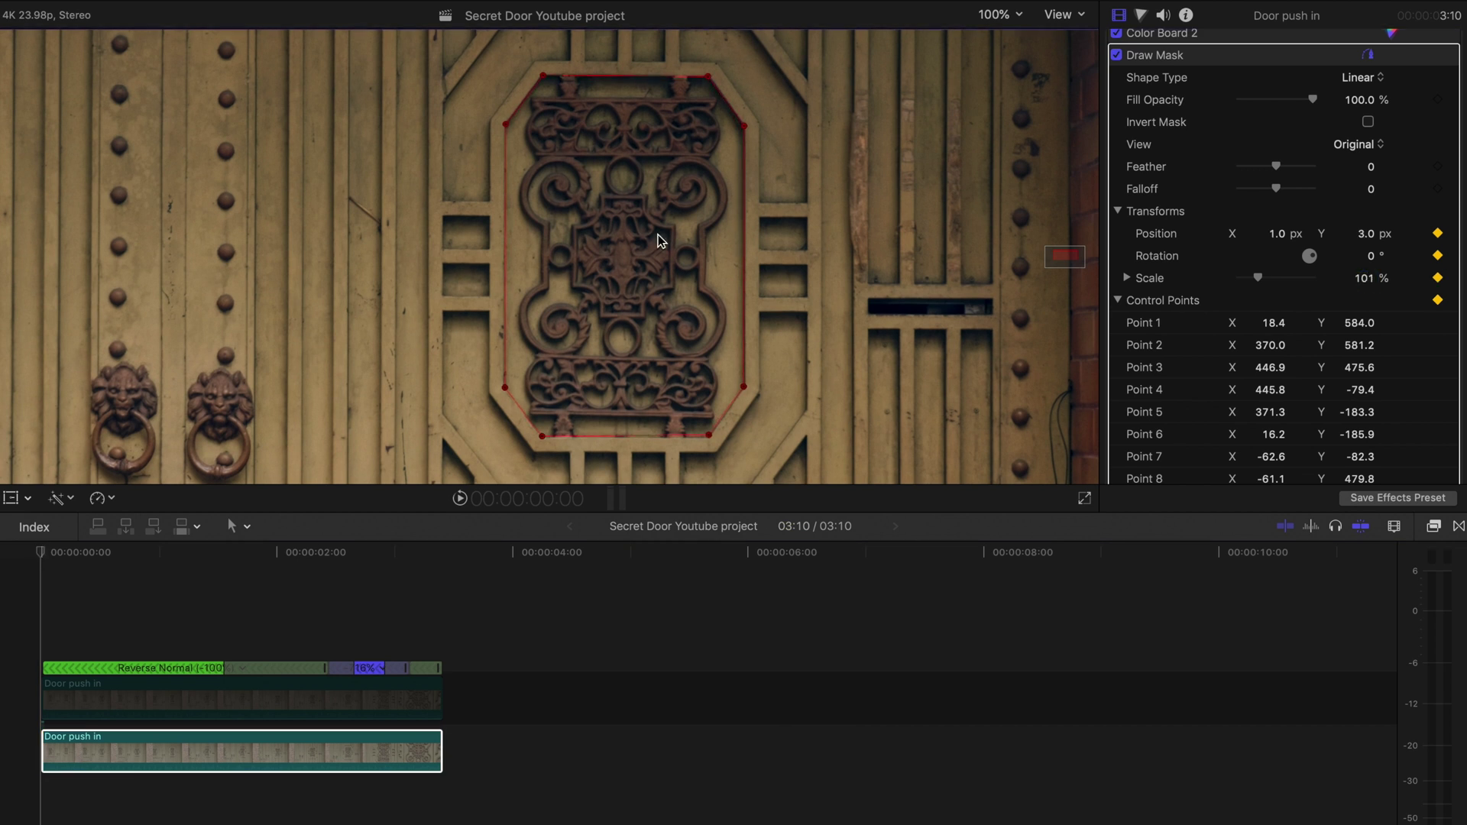
key(space)
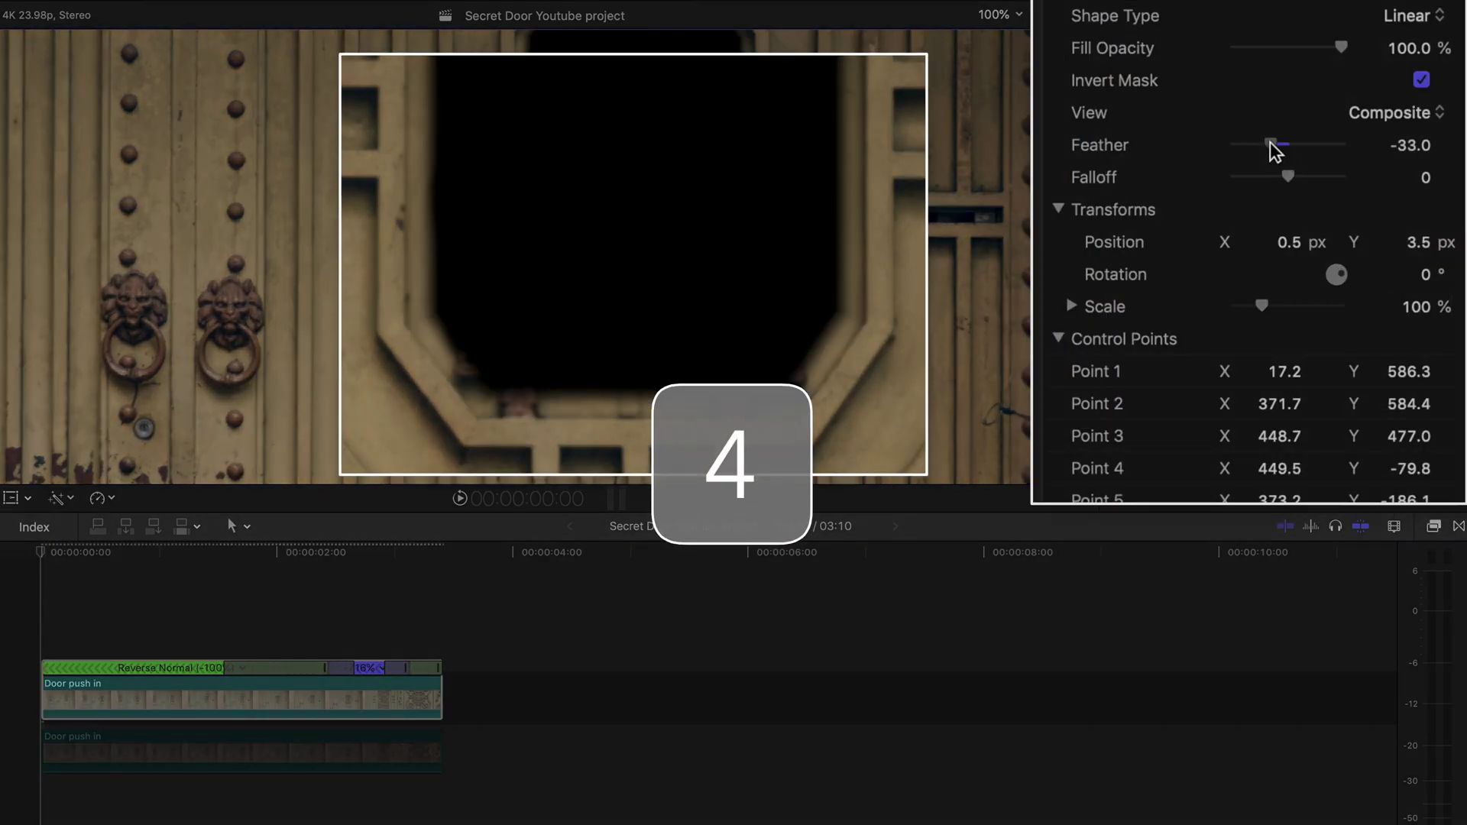
- Set the lower clip's mask Feather to 34 and Falloff to about -47
drag(1270, 142, 1290, 136)
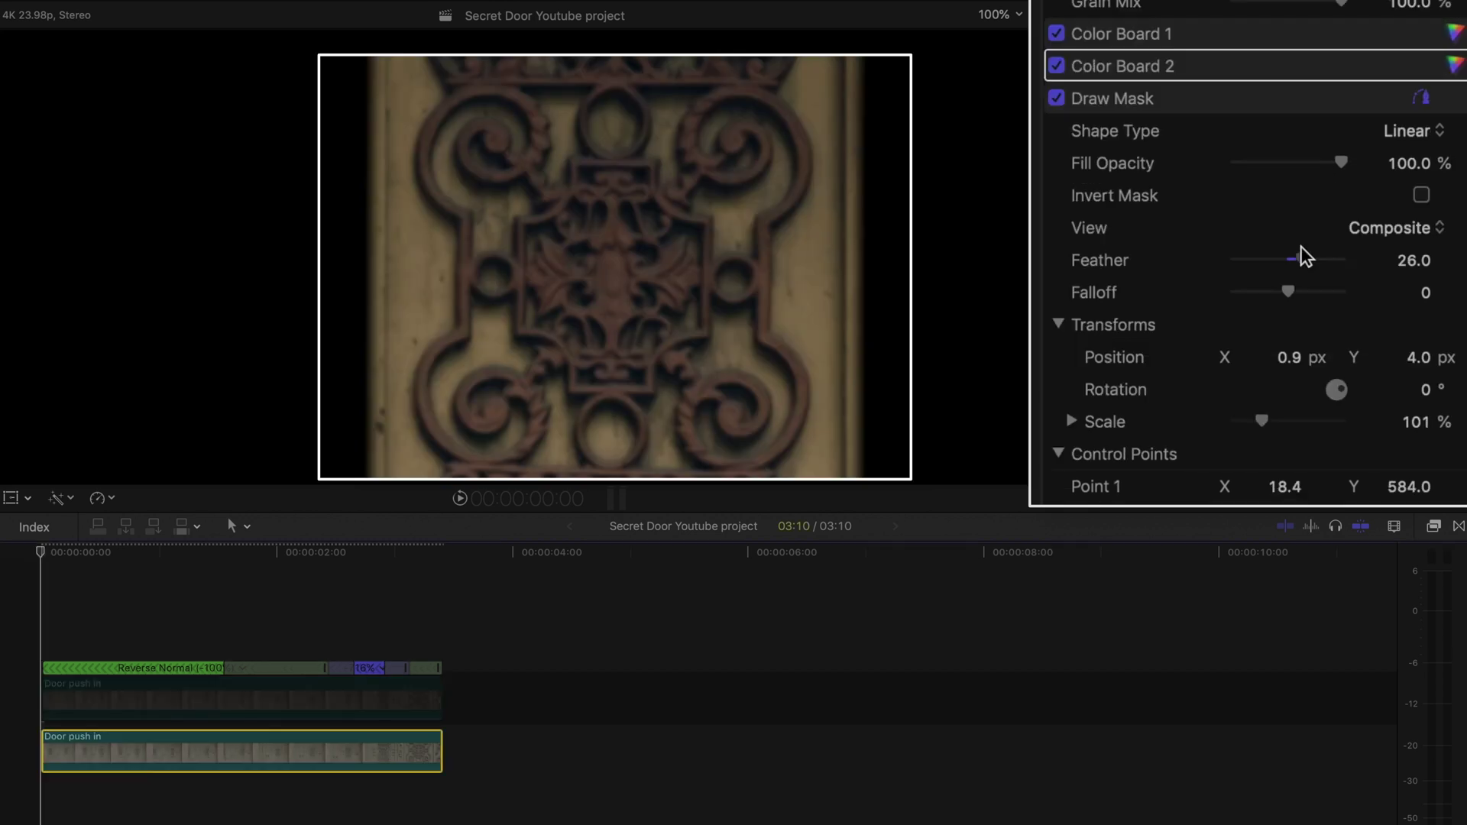
drag(1300, 249, 1305, 246)
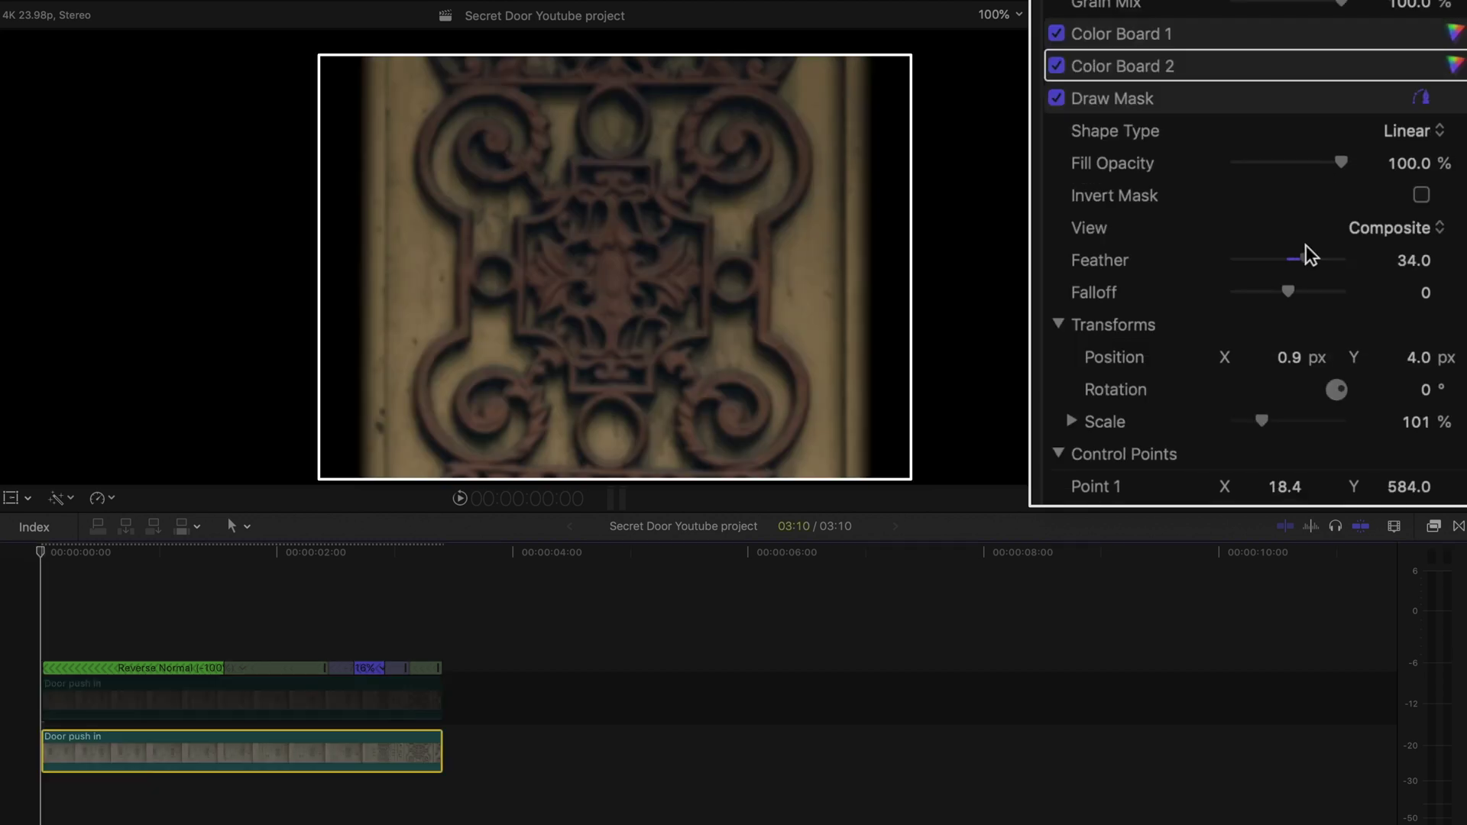
drag(1267, 294, 1263, 290)
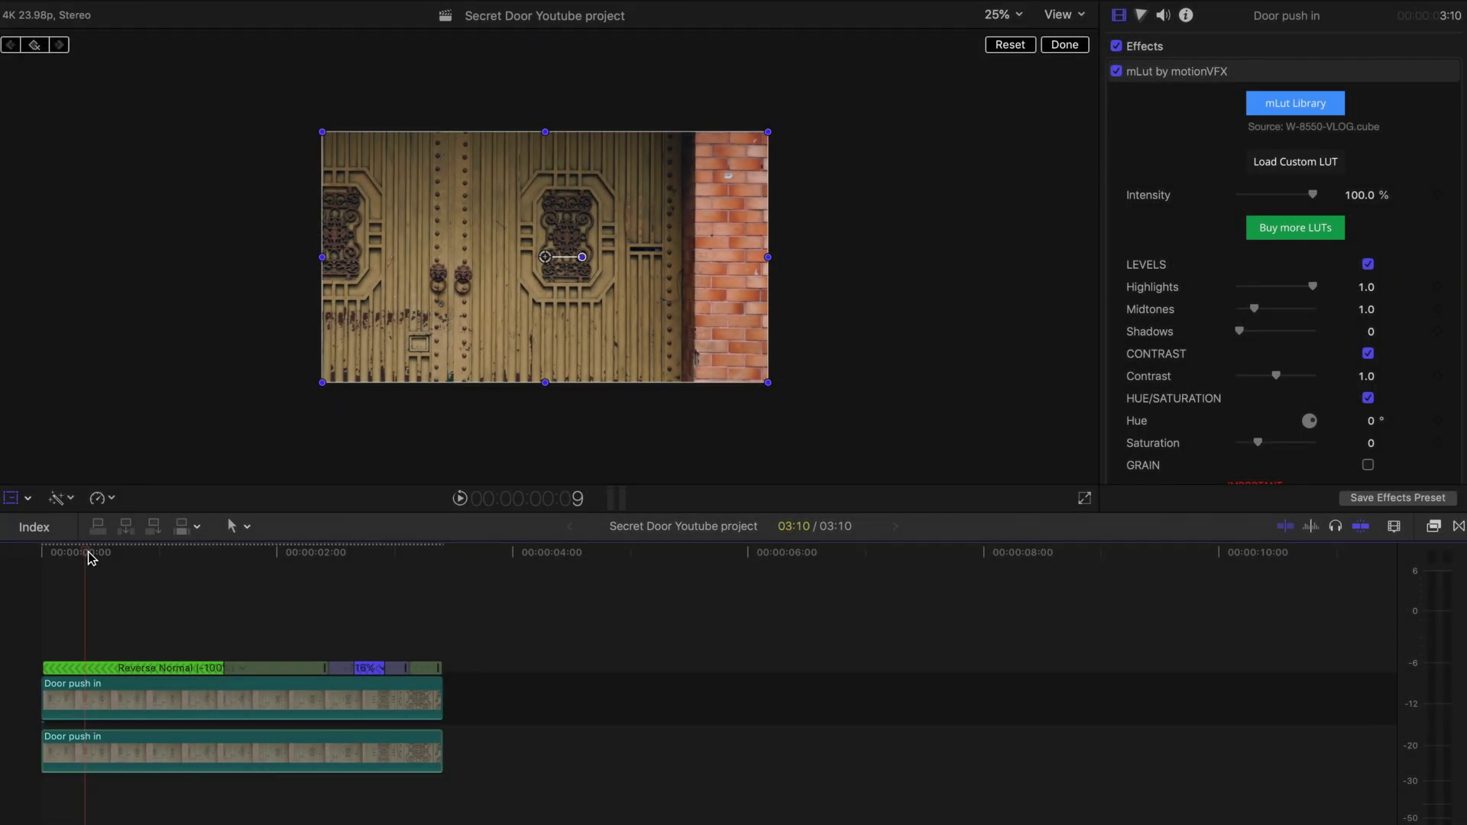
- Keyframe the door panel sliding right at 1:23 and again around 2:20
drag(93, 557, 272, 558)
drag(591, 293, 639, 292)
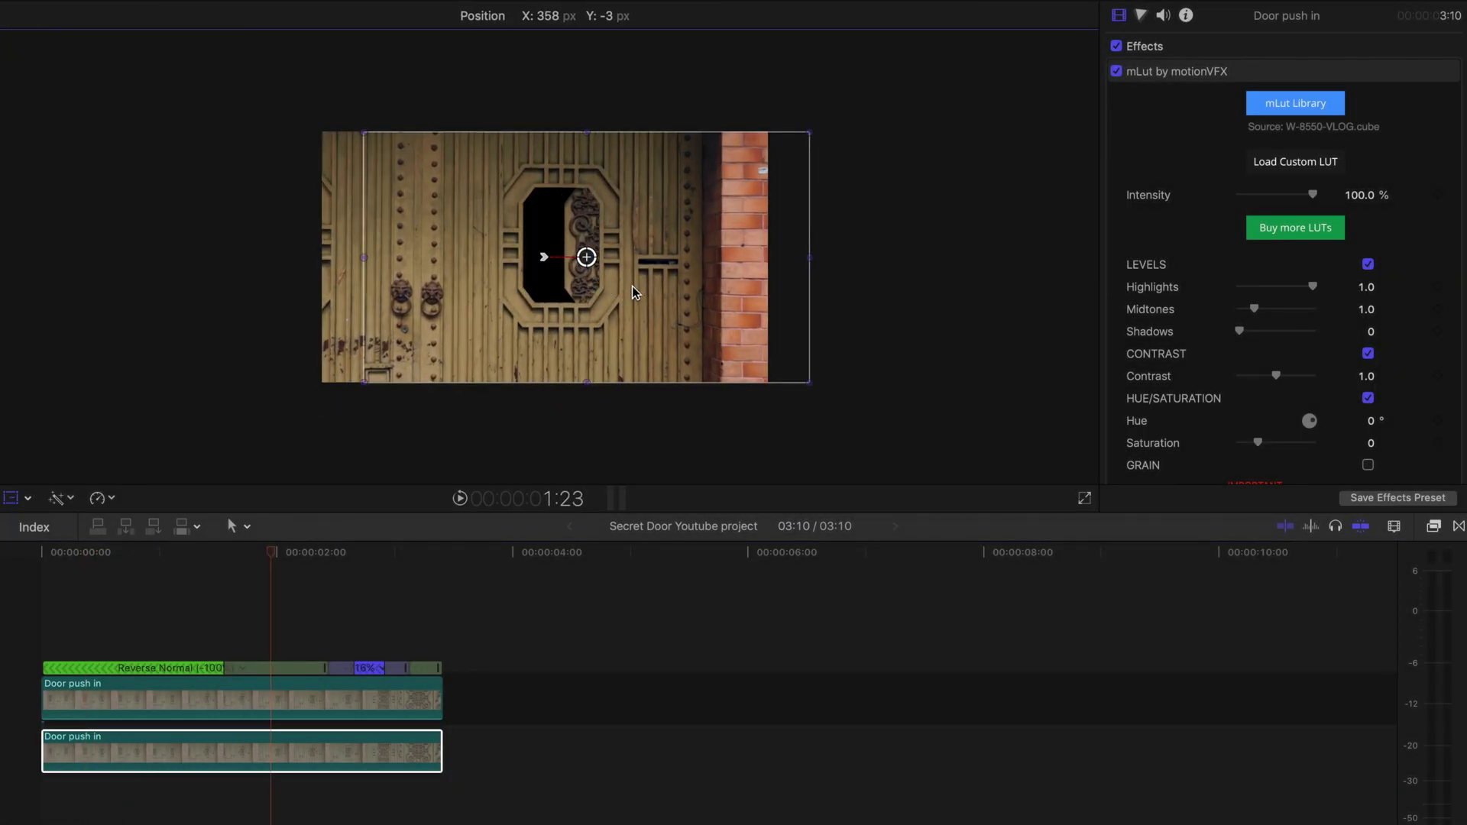
key(space)
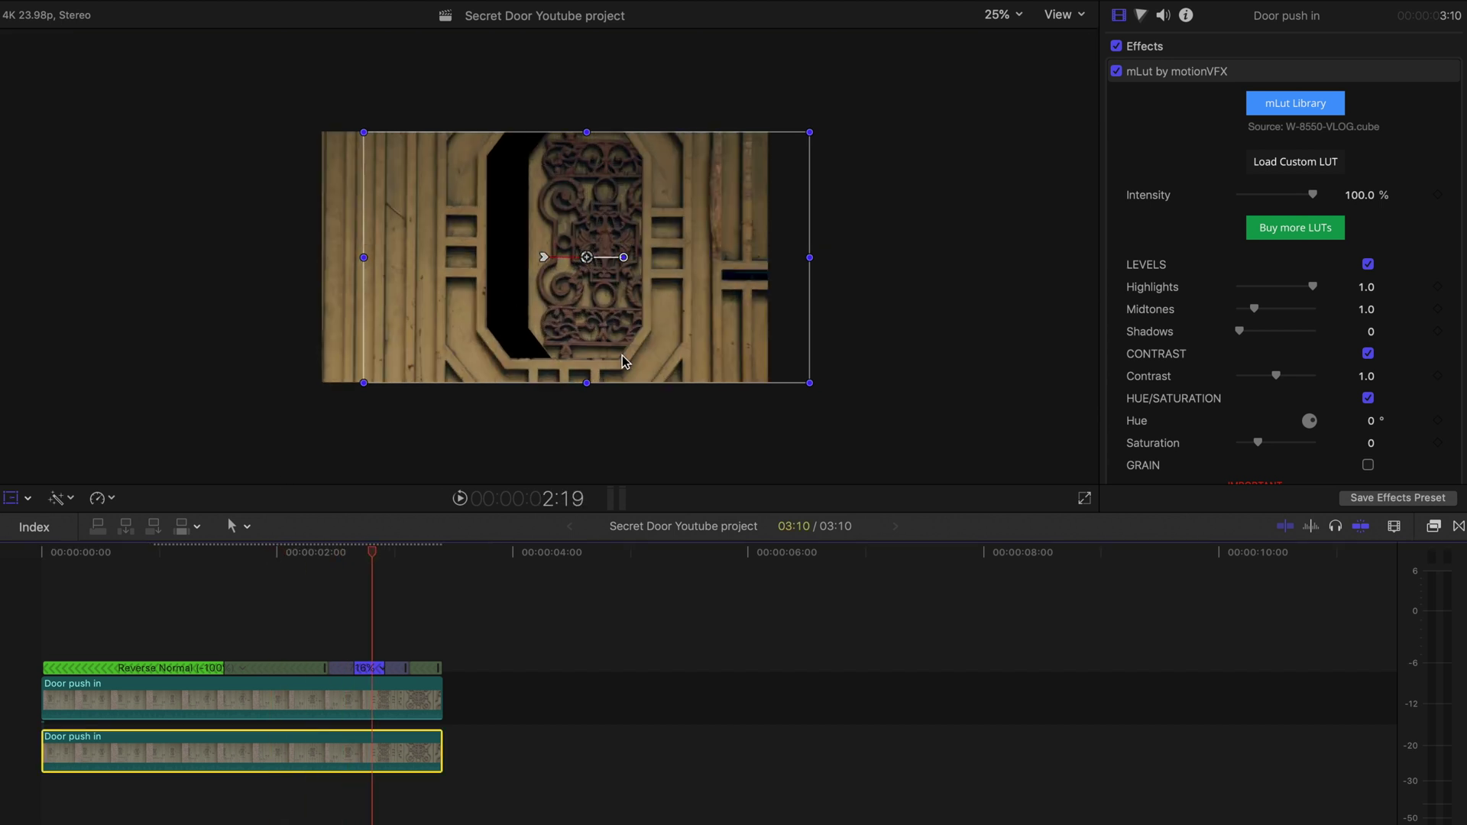
drag(624, 339, 832, 333)
drag(642, 286, 653, 278)
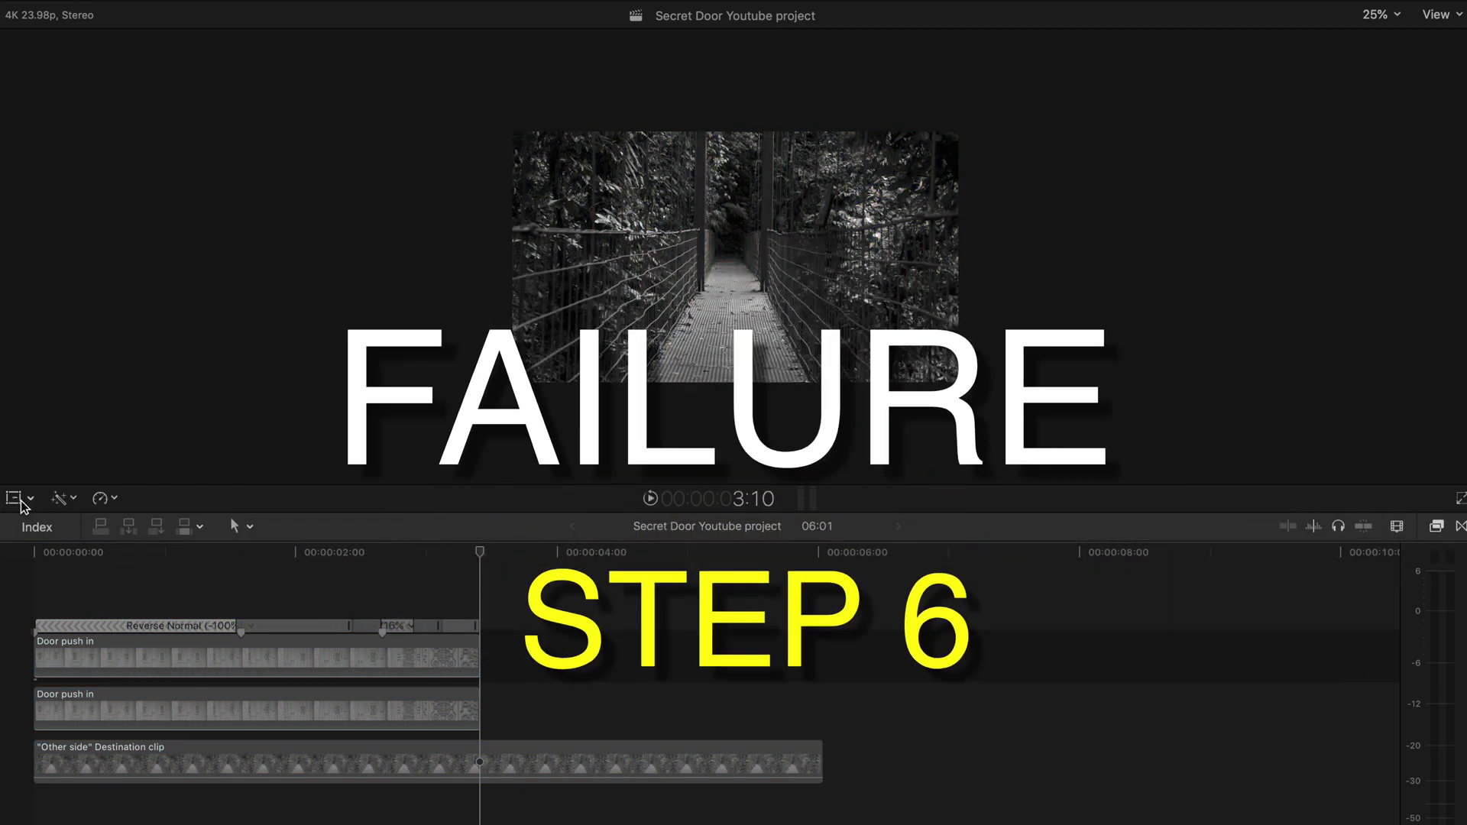
- Disable the second Door push in clip and show Transform controls for the Other side clip
click(160, 783)
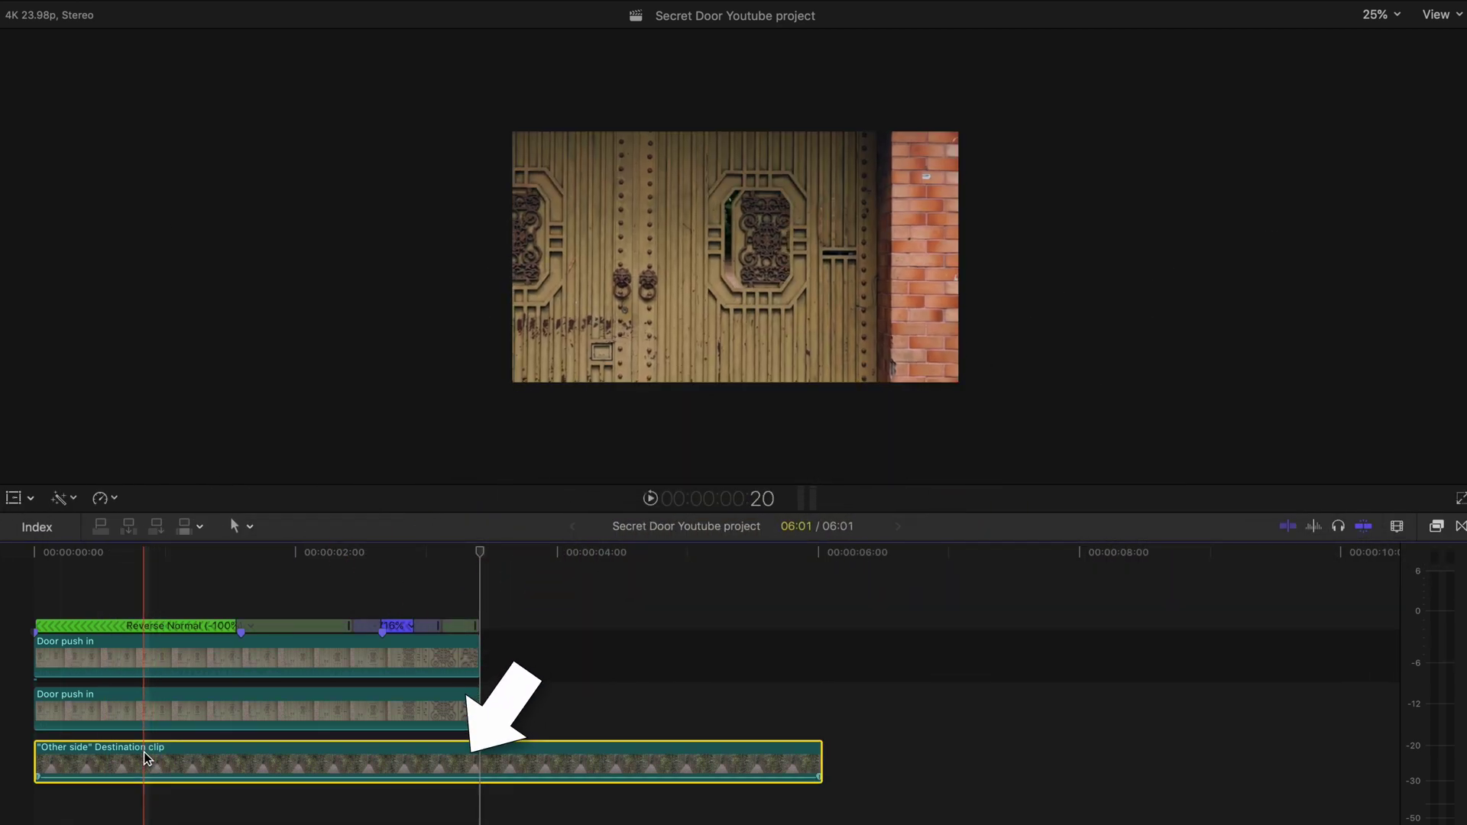
click(103, 717)
key(v)
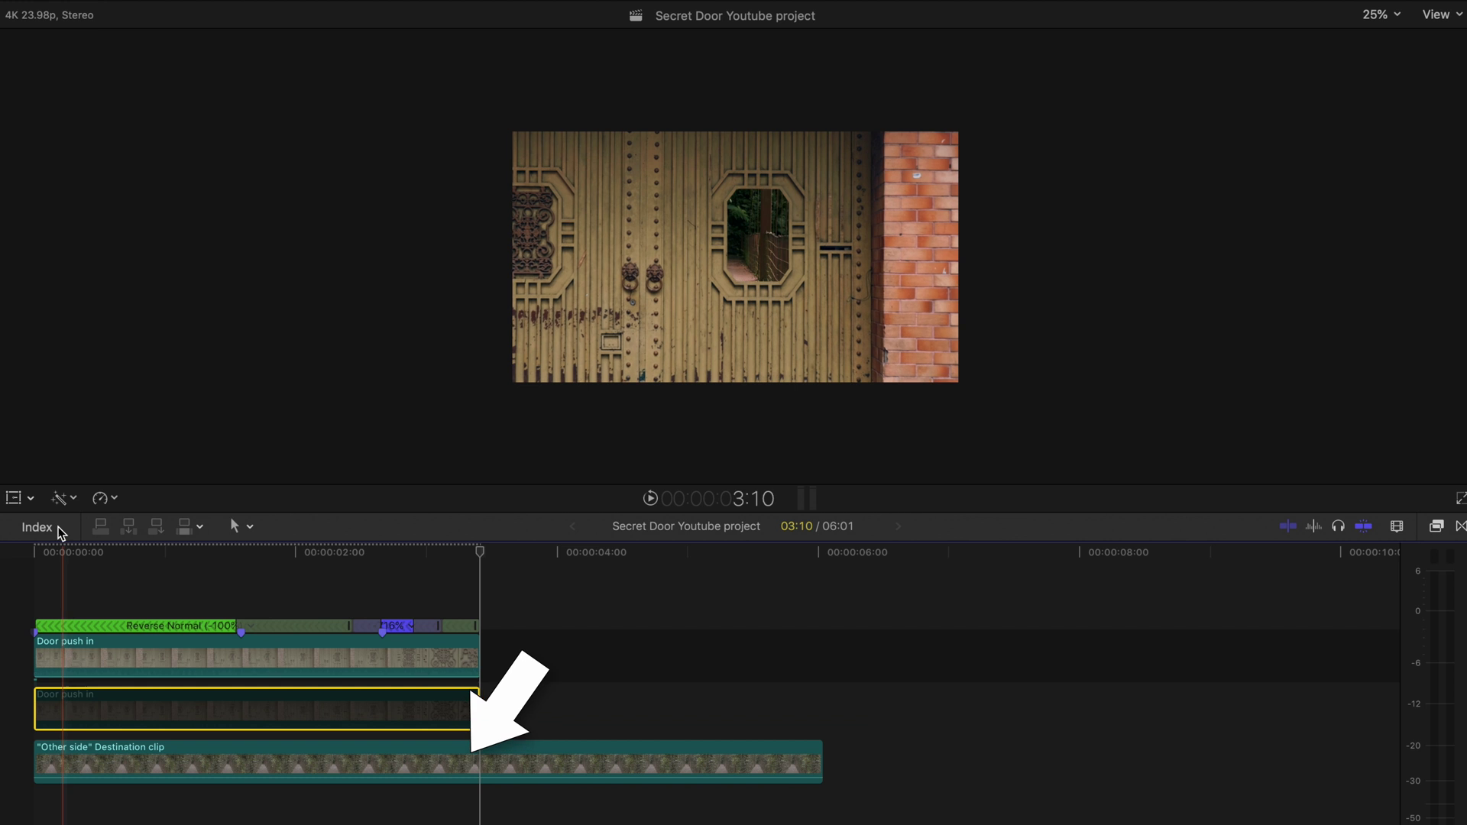
click(15, 499)
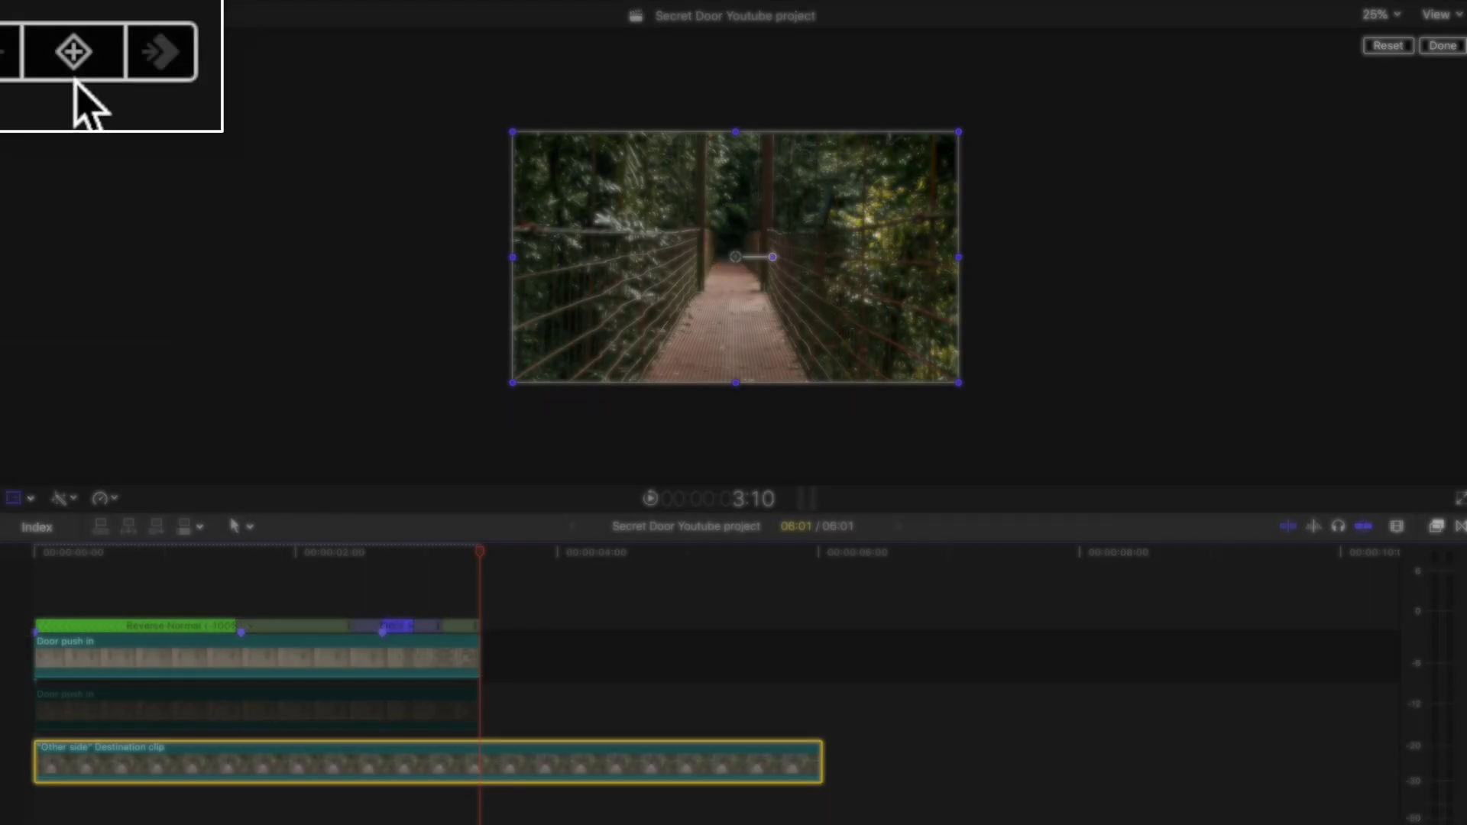
key(Home)
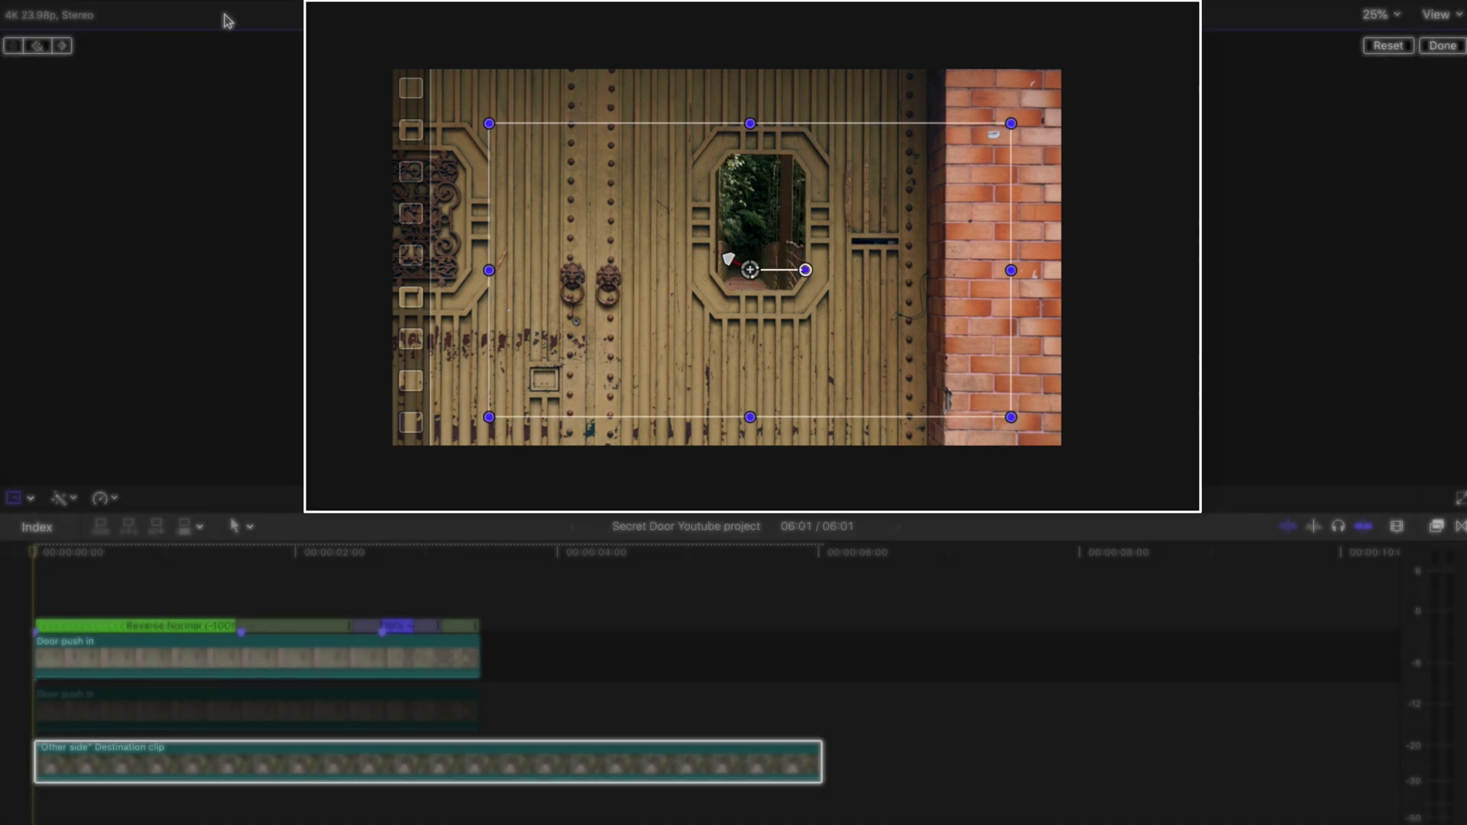
- Keyframe the bridge clip from inside the door window to filling the frame
click(36, 49)
drag(877, 206, 872, 321)
mouse_move(203, 556)
mouse_down()
mouse_move(241, 557)
mouse_move(263, 583)
mouse_up()
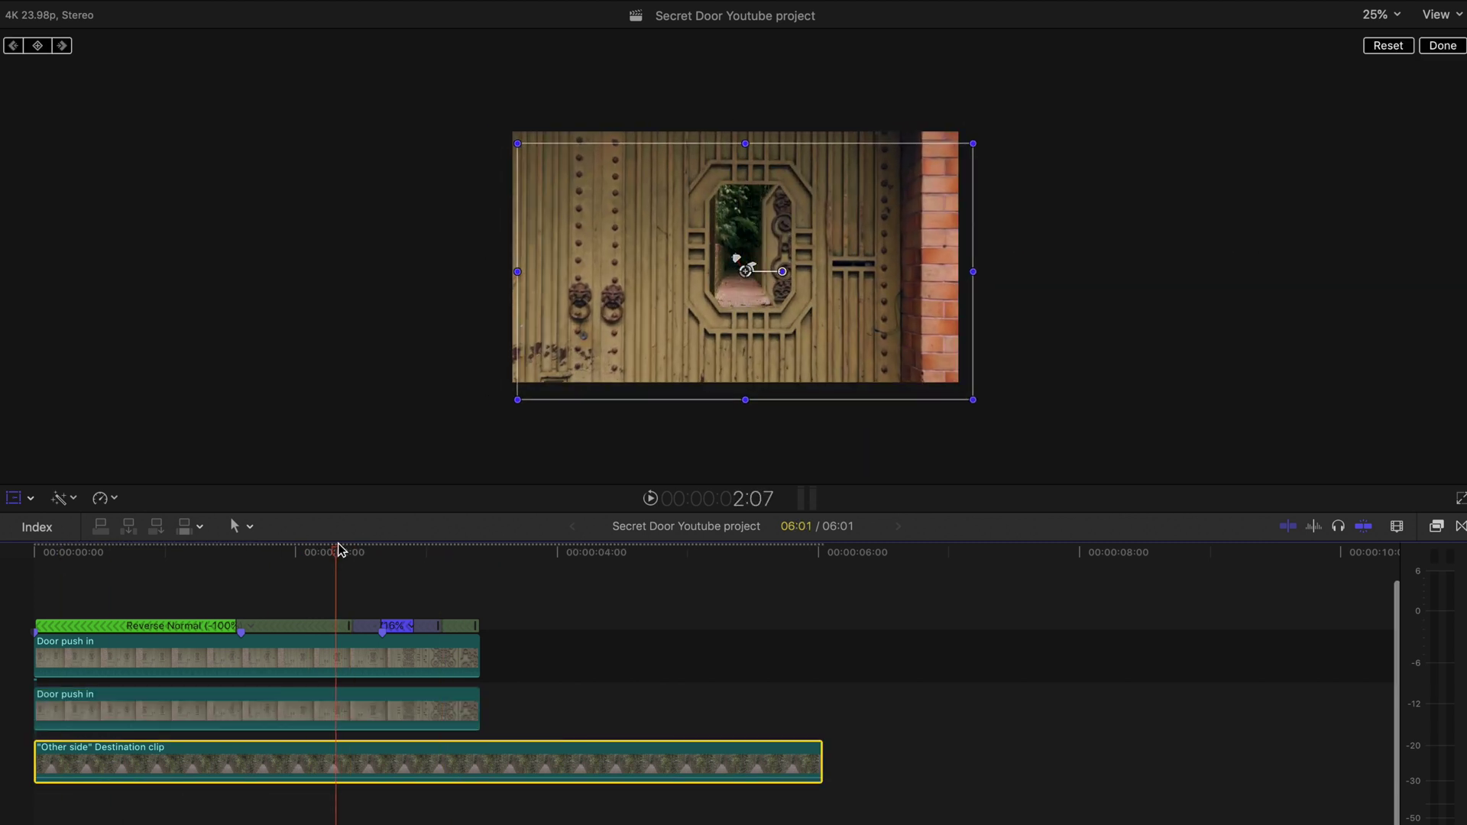
drag(264, 582, 454, 550)
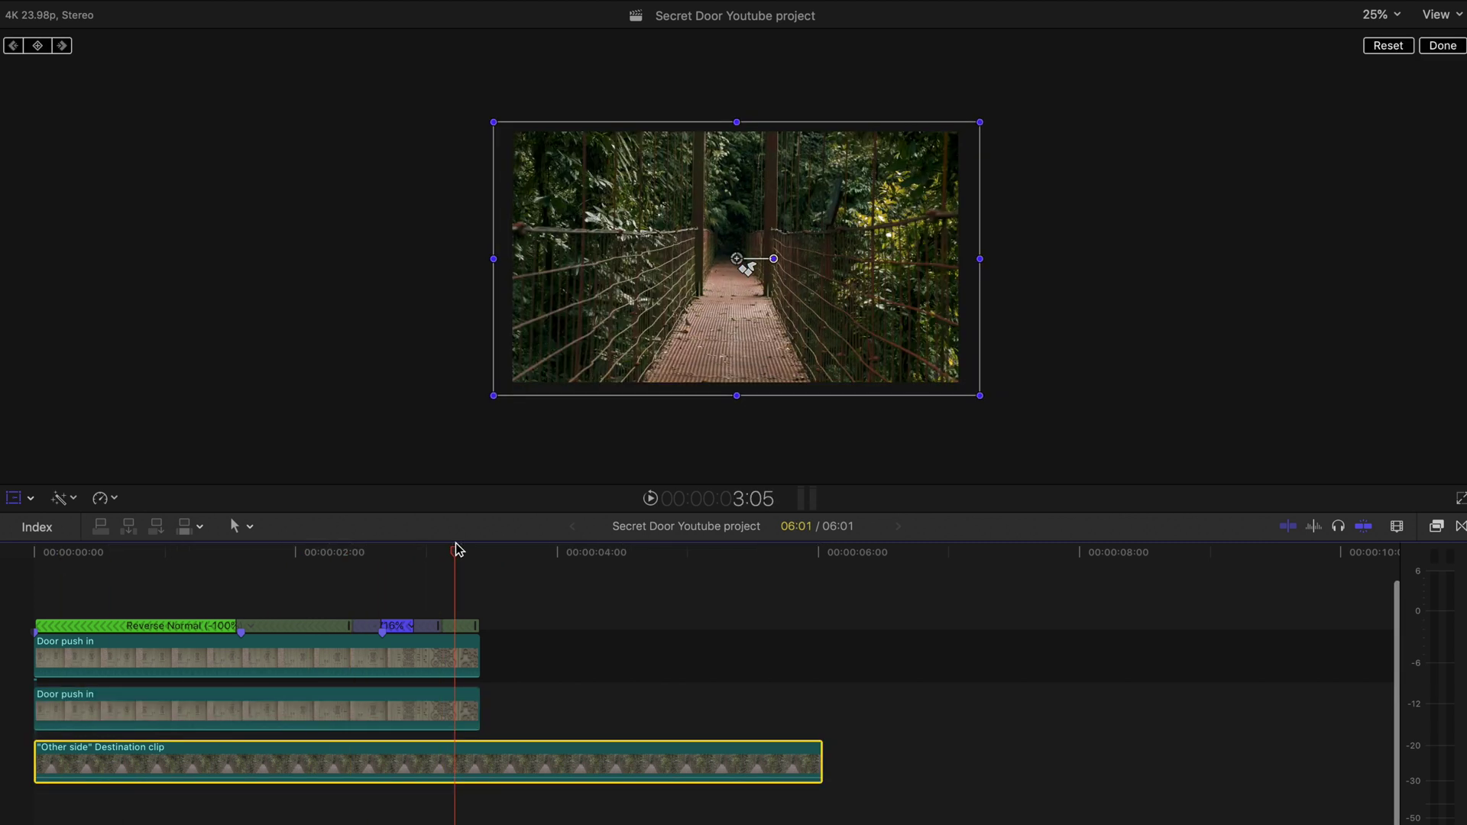
key(space)
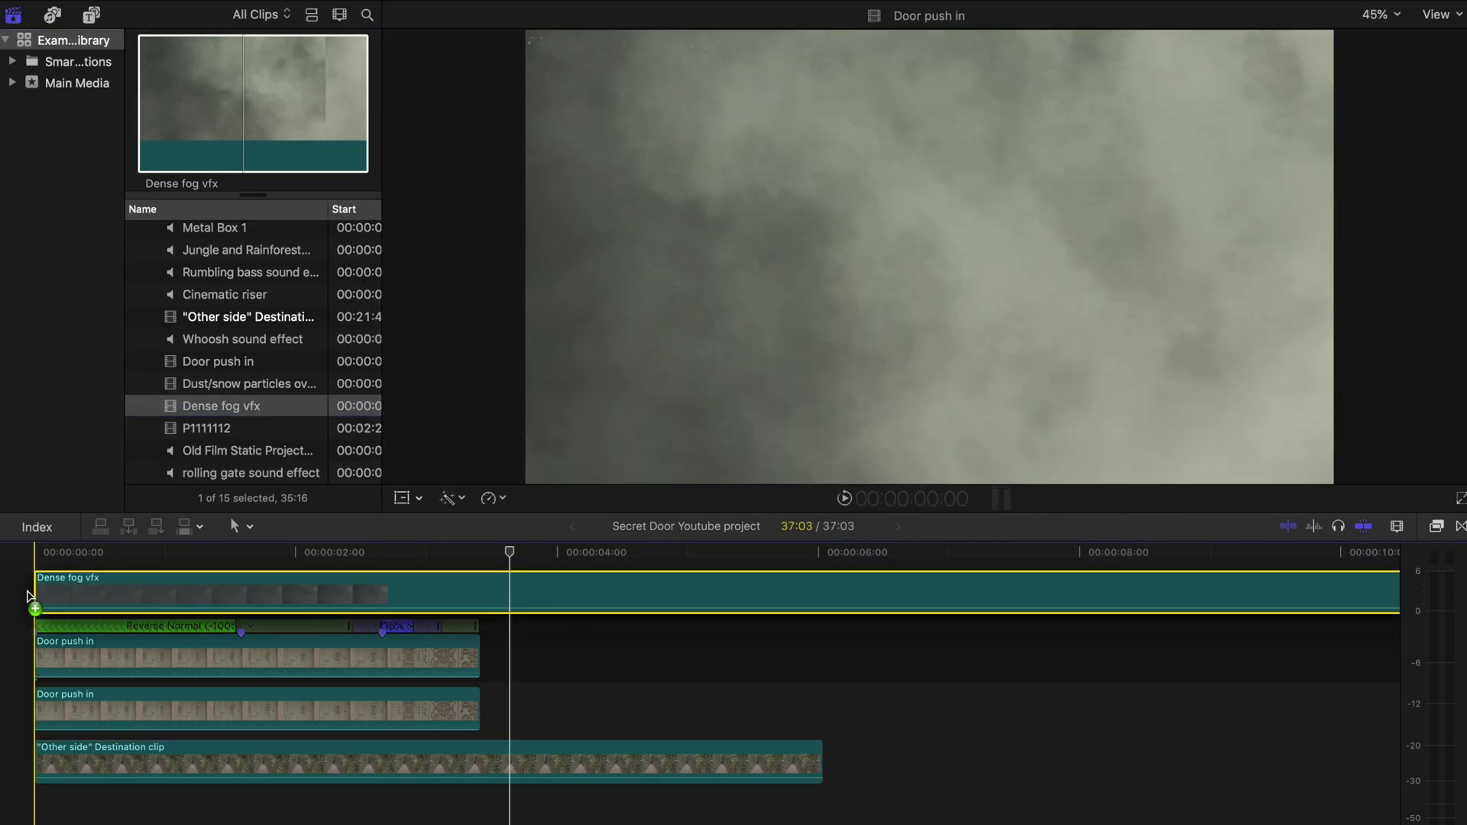
- Stack the Dense fog vfx and Dust/snow particles overlay clips above the door edit
drag(206, 158, 28, 596)
click(213, 383)
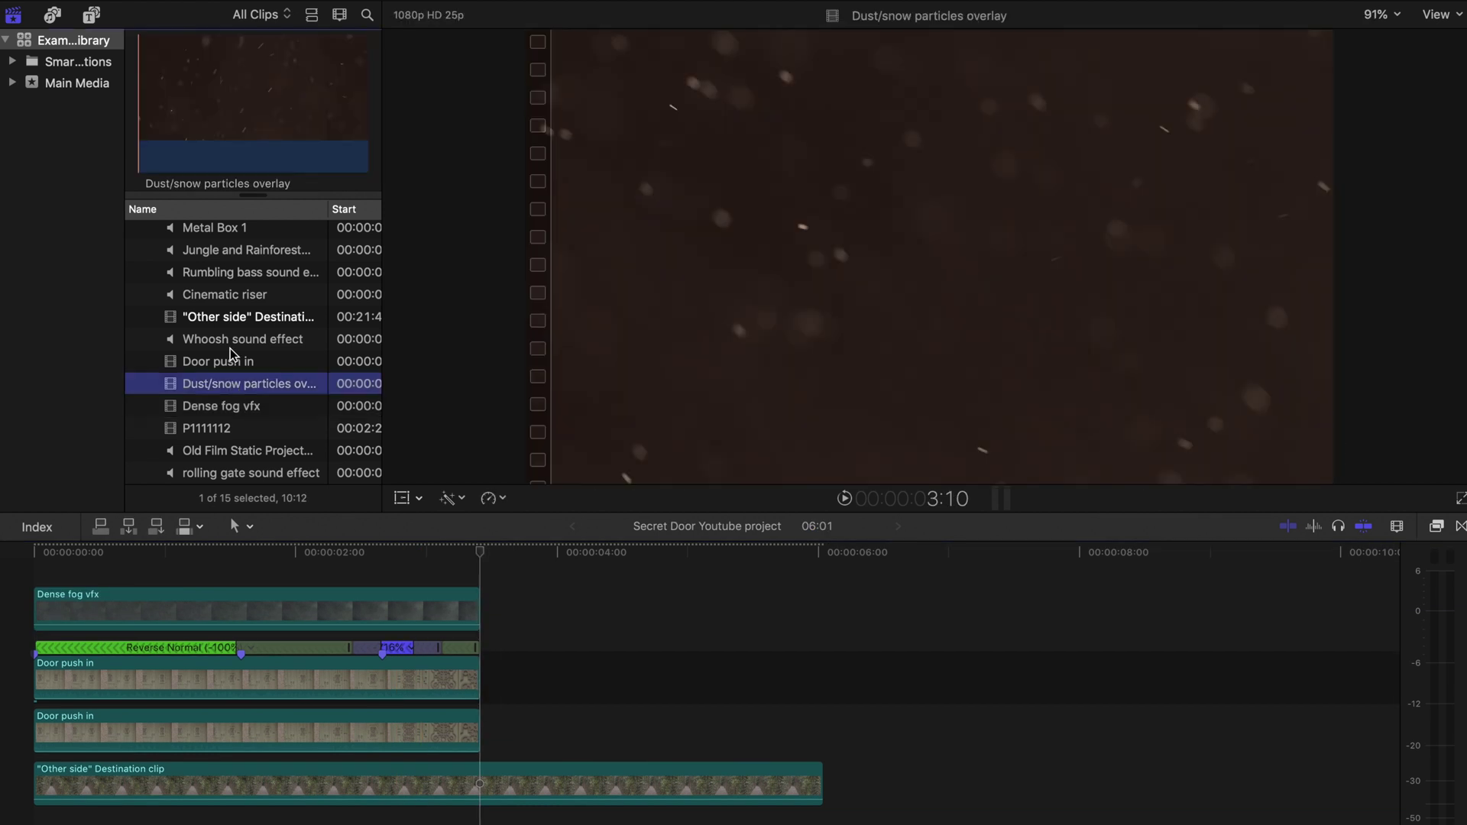
drag(246, 104, 39, 569)
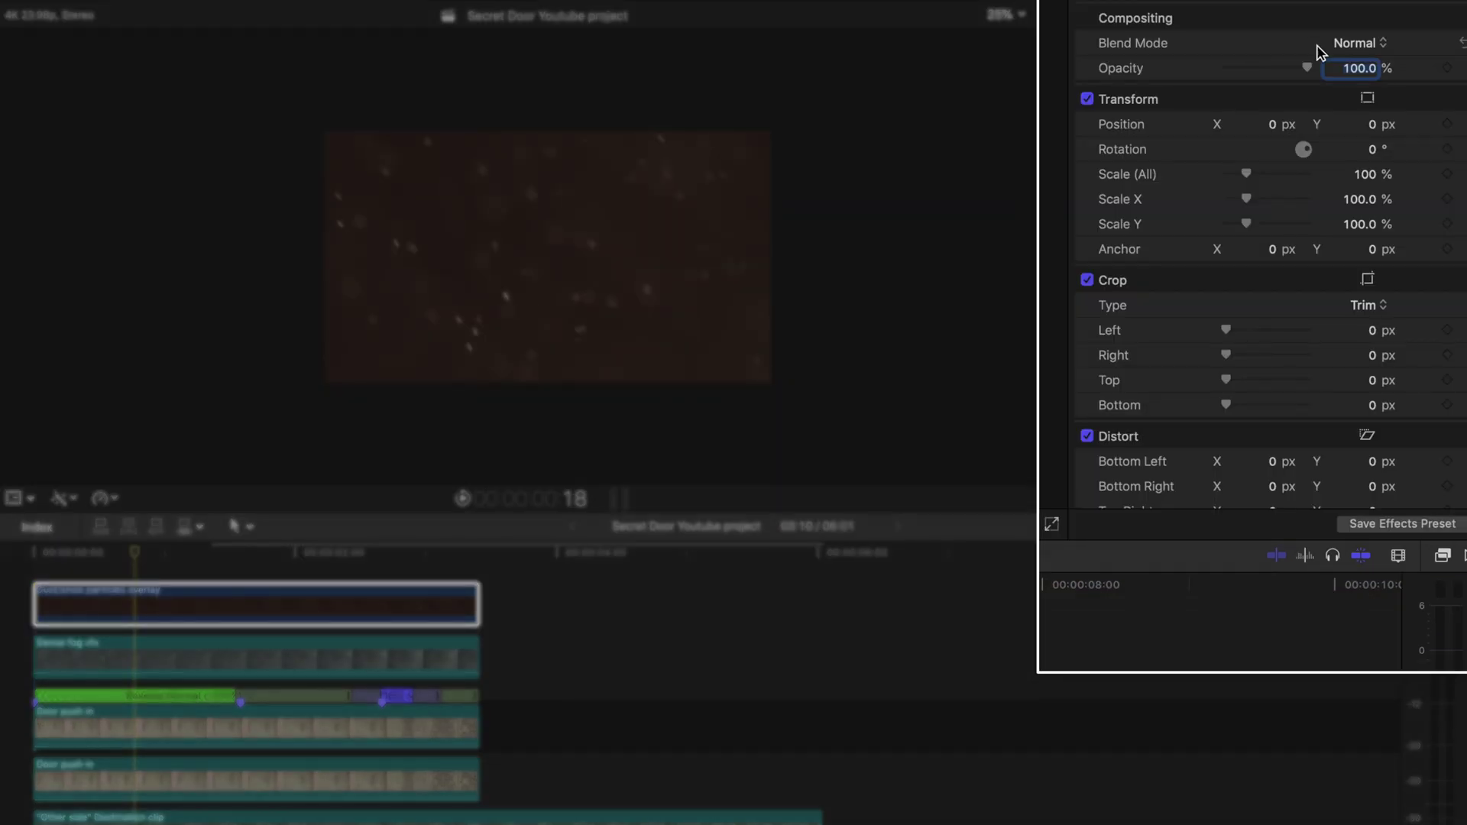
click(1312, 47)
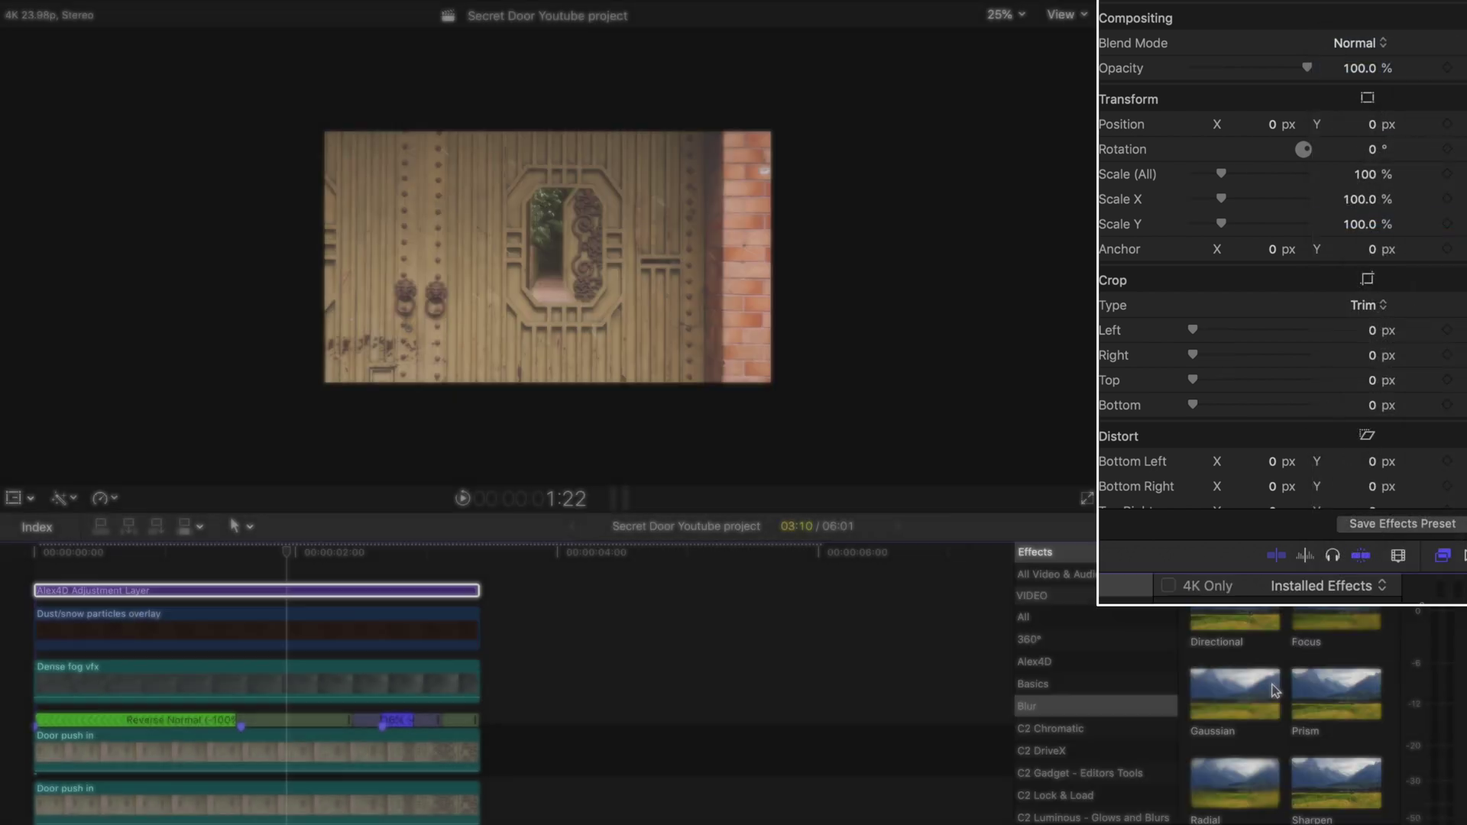
scroll(1279, 732, down, 2)
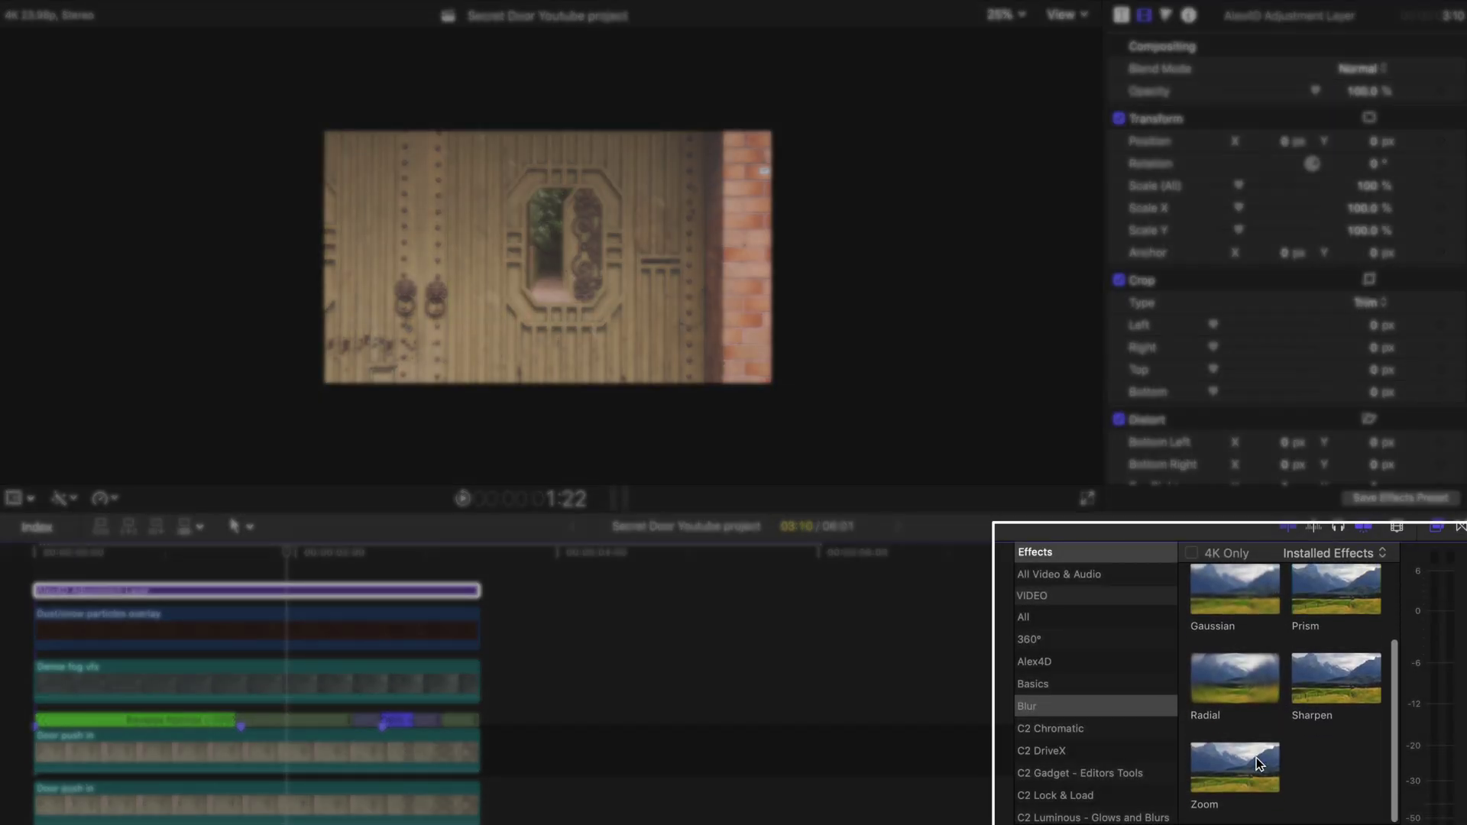
- Add a Zoom blur to the Alex4D adjustment layer, Amount keyframed from 32 to 15
drag(1250, 764, 428, 598)
click(431, 594)
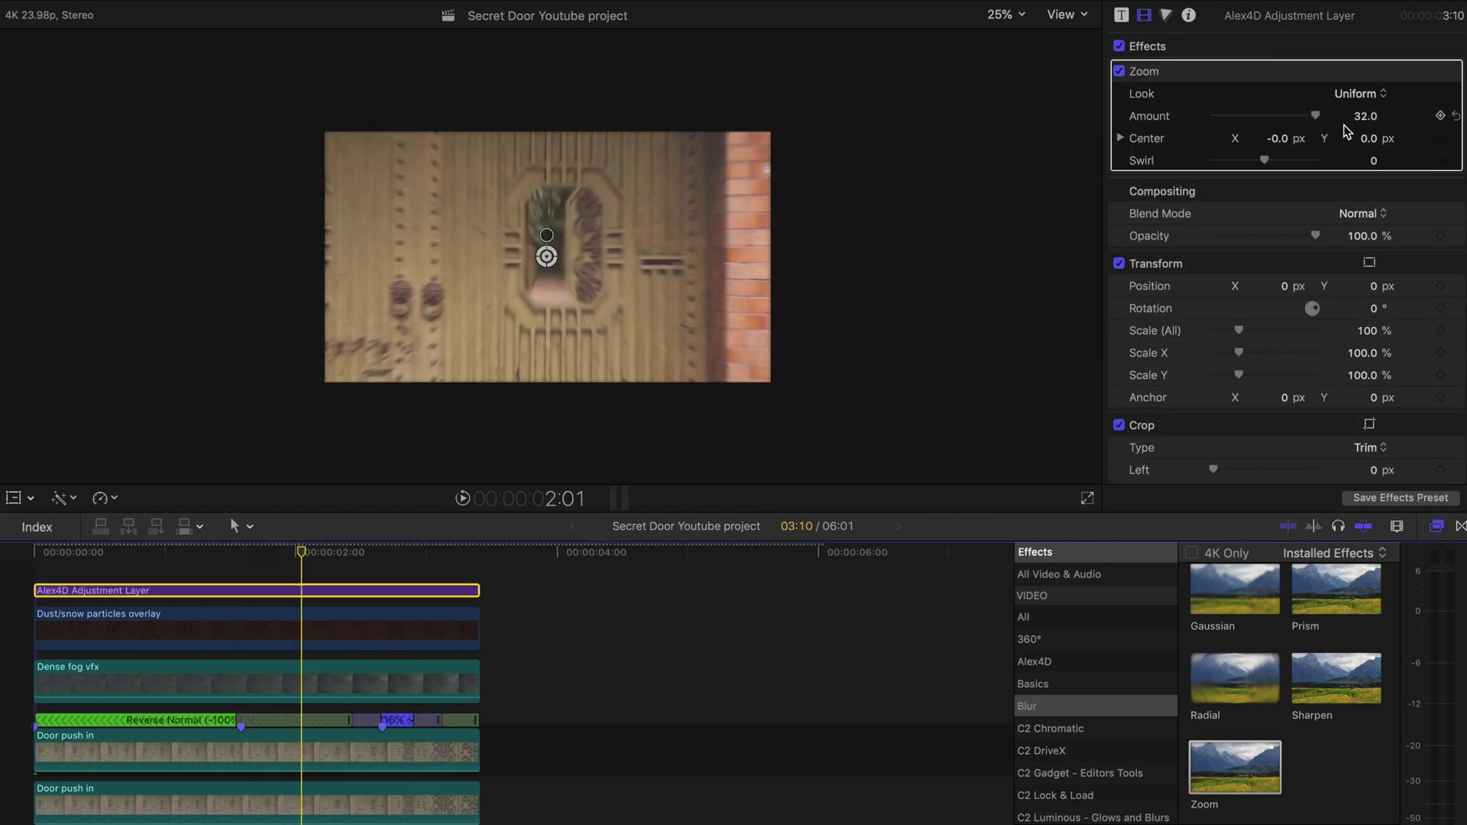
drag(304, 553, 425, 555)
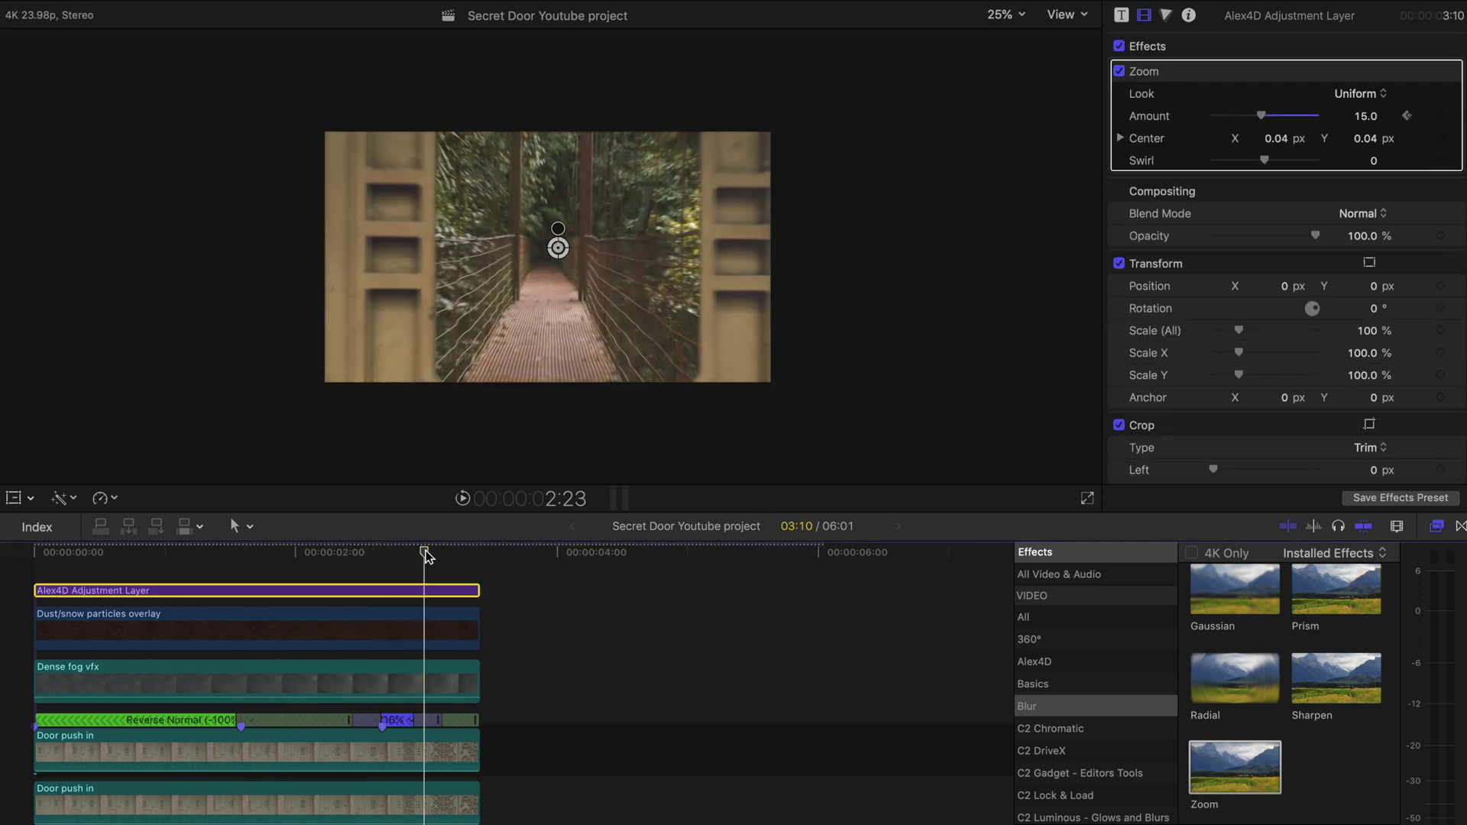